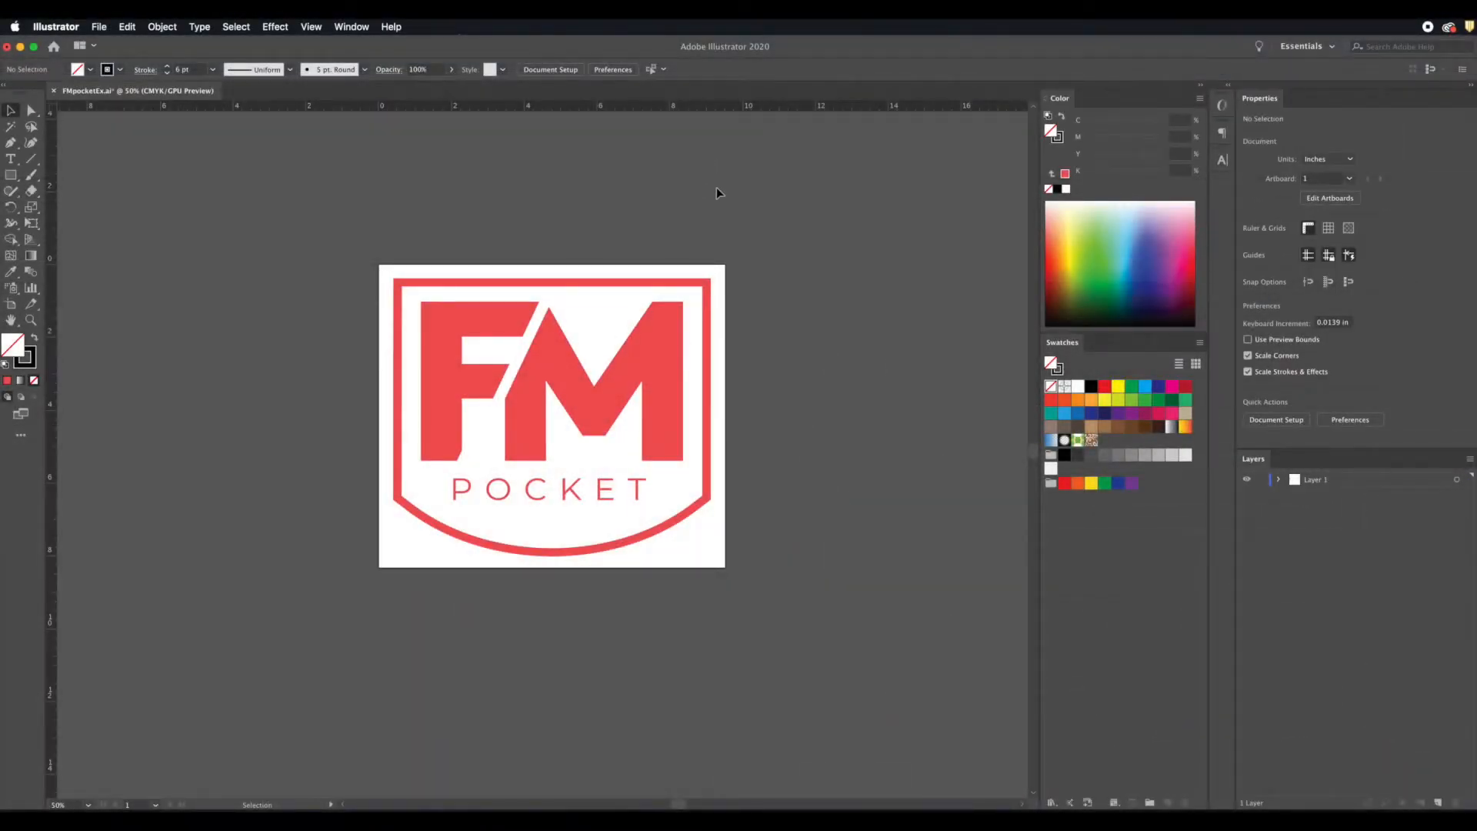
pyautogui.click(170, 27)
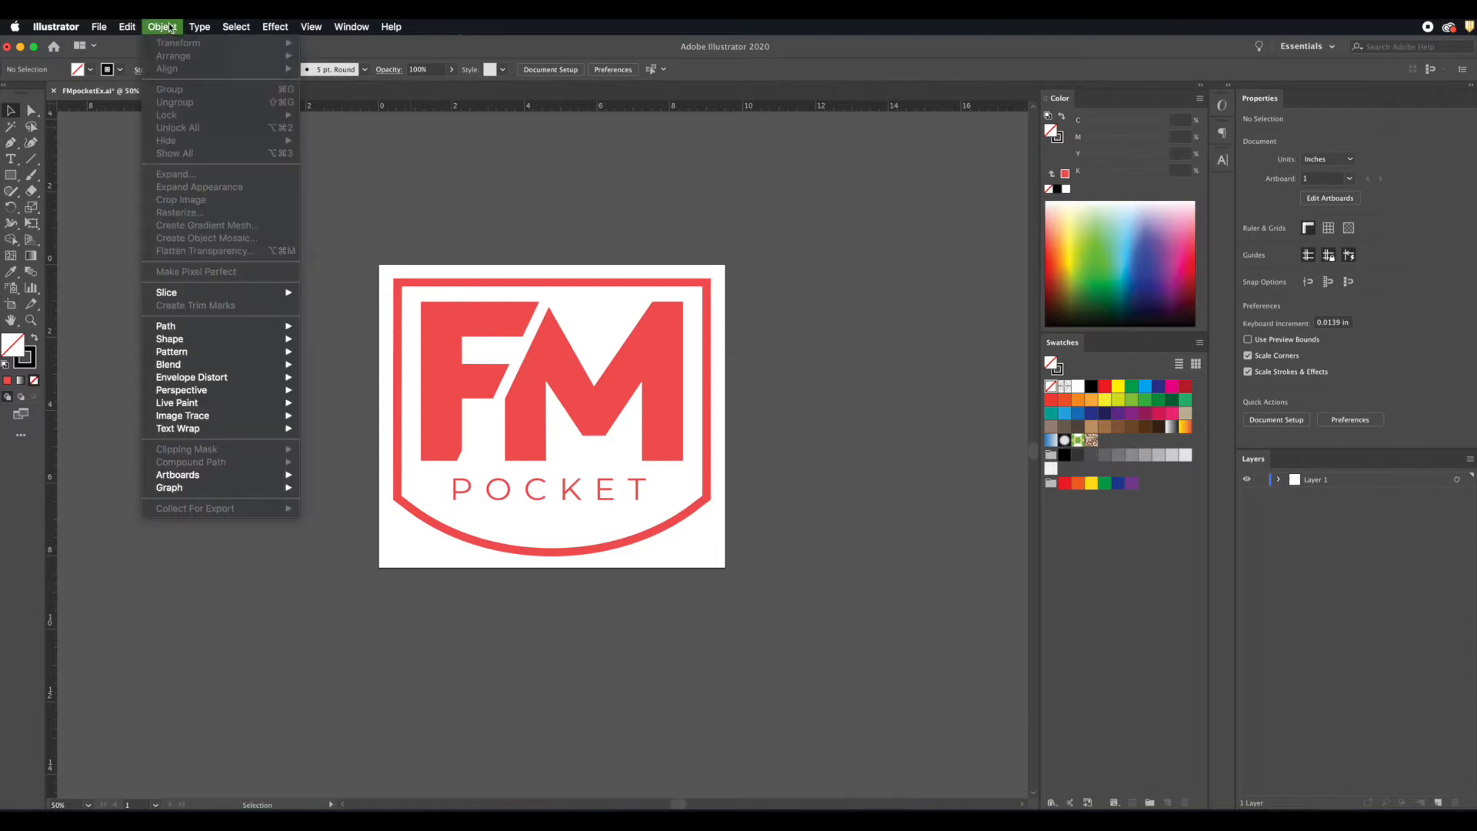
pyautogui.moveTo(322, 29)
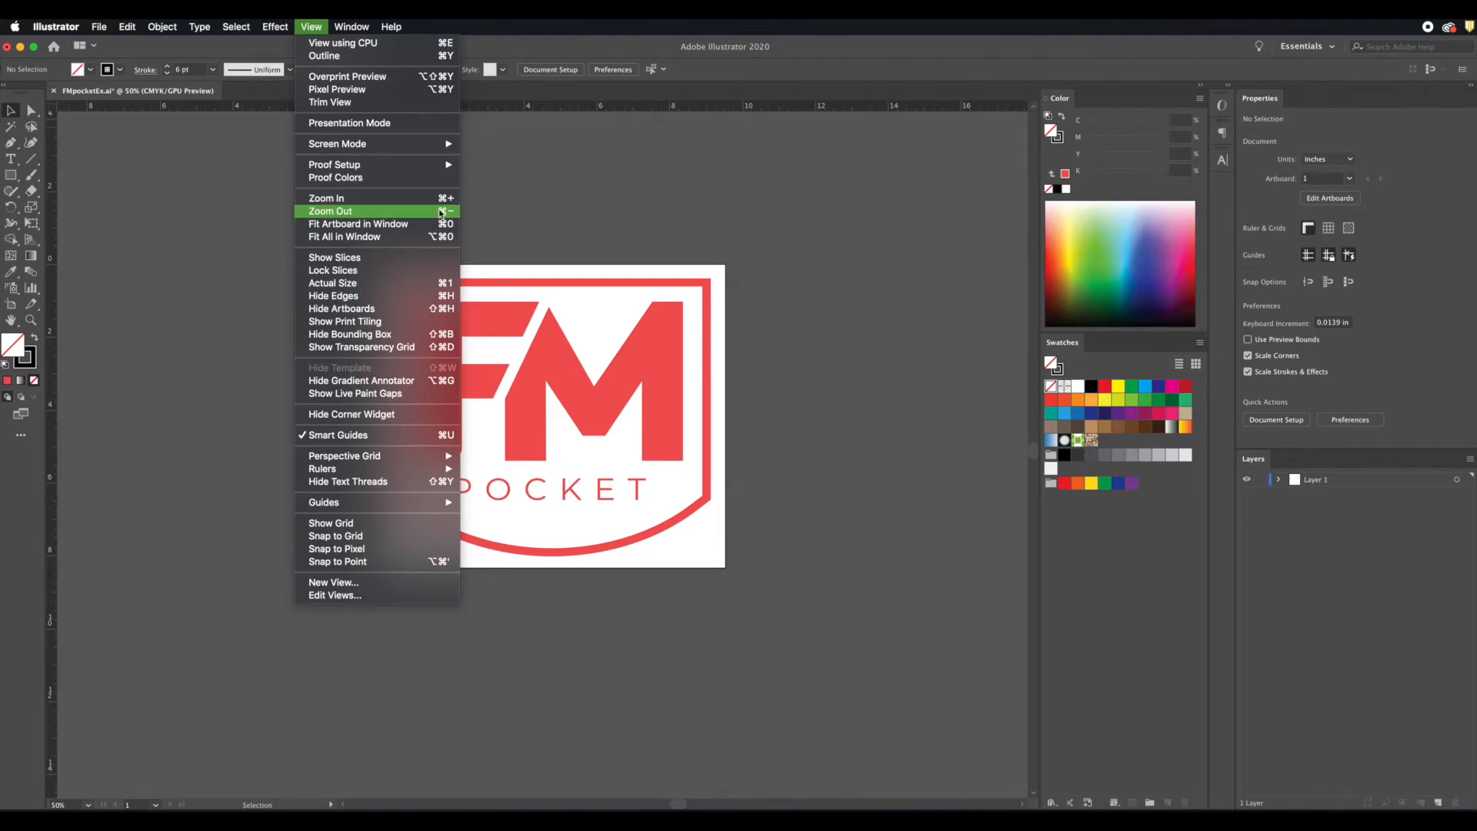
pyautogui.click(593, 192)
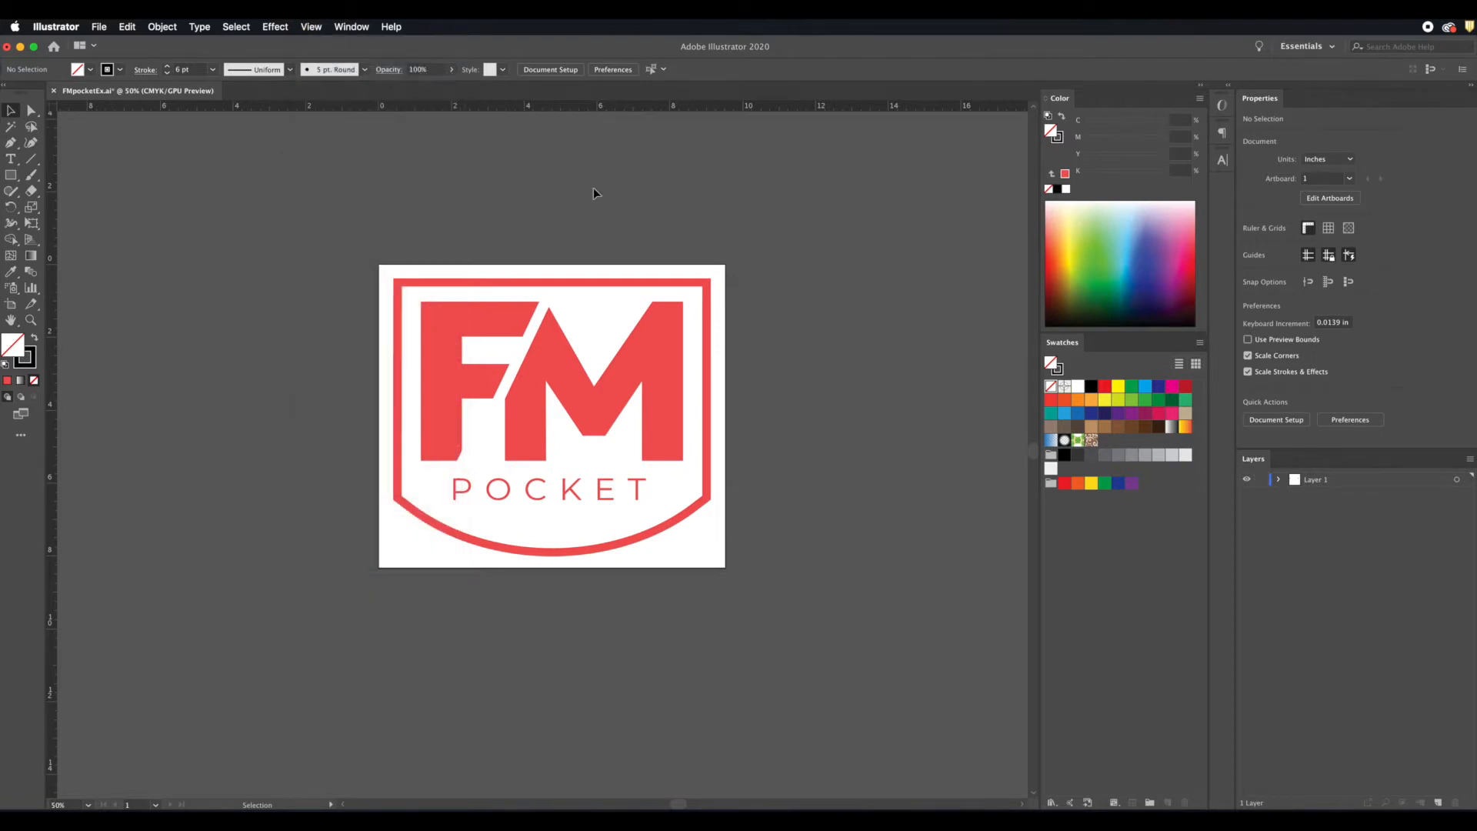
# Step: Examine the area surrounding the artboard for stray objects by selecting everything in the document, and clear the selection
pyautogui.press('super+minus')
pyautogui.press('super+minus')
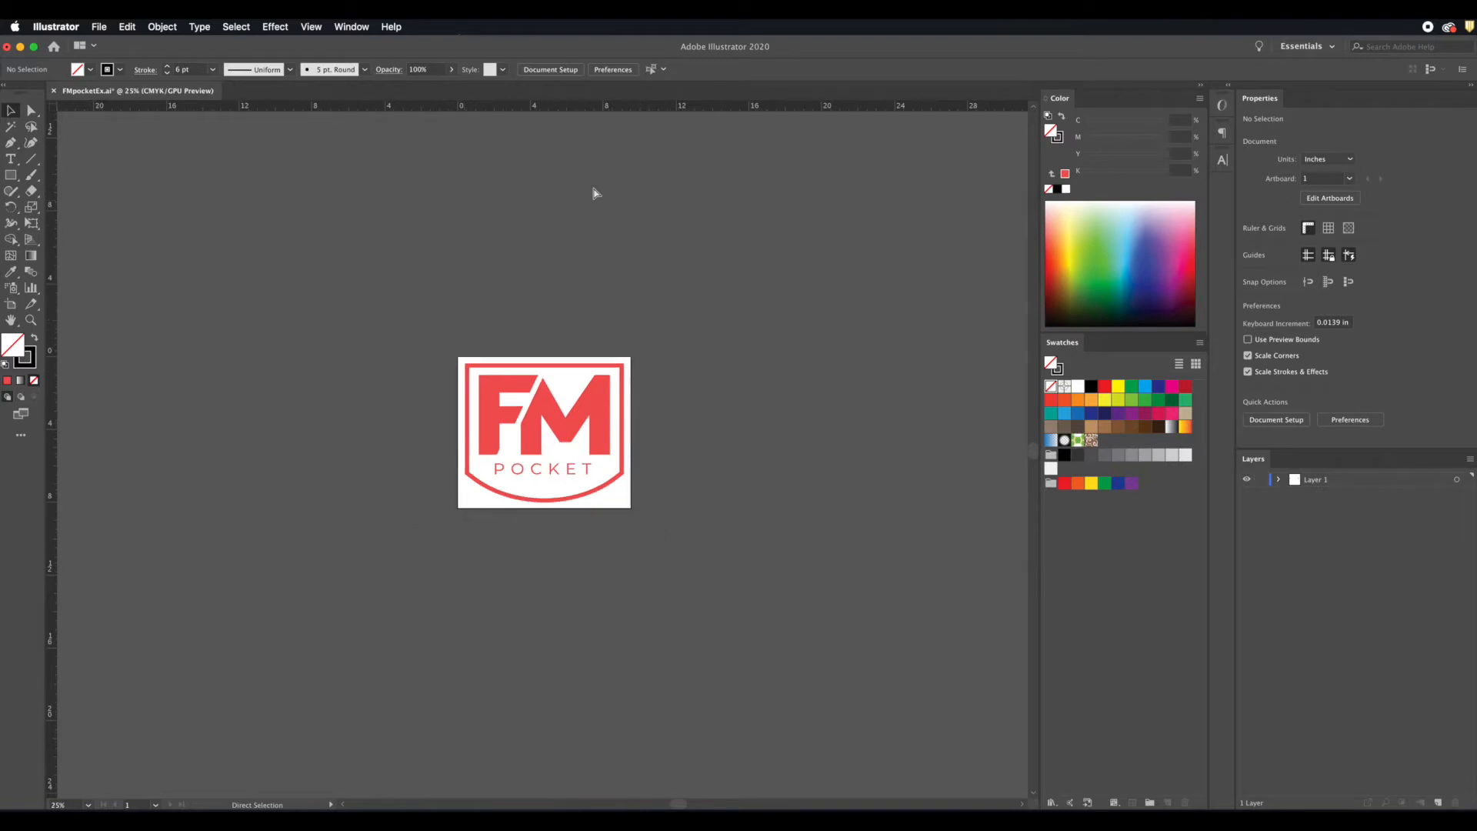
pyautogui.press('super+minus')
pyautogui.press('super+minus')
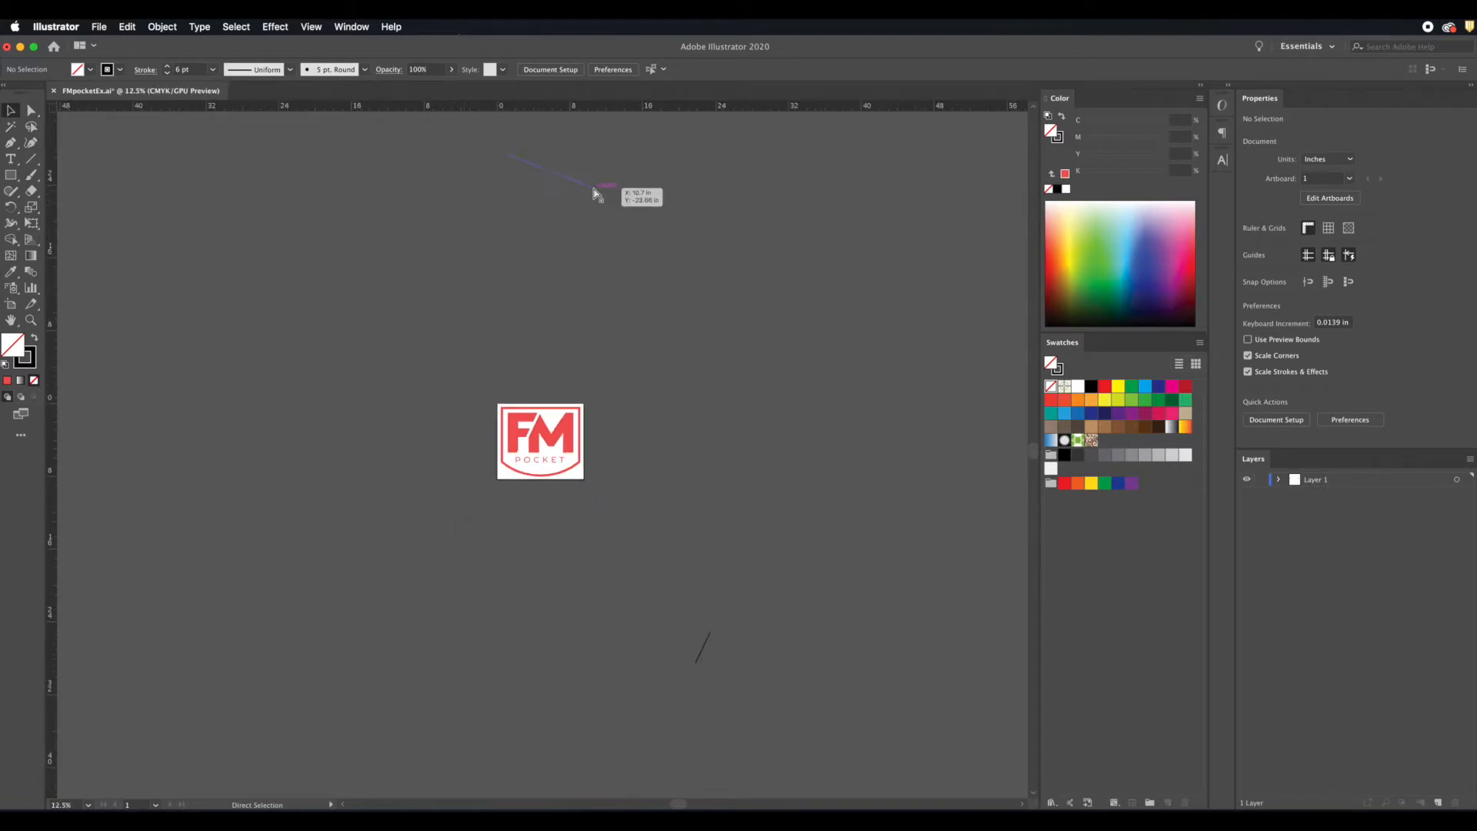
pyautogui.press('super+minus')
pyautogui.press('super+minus')
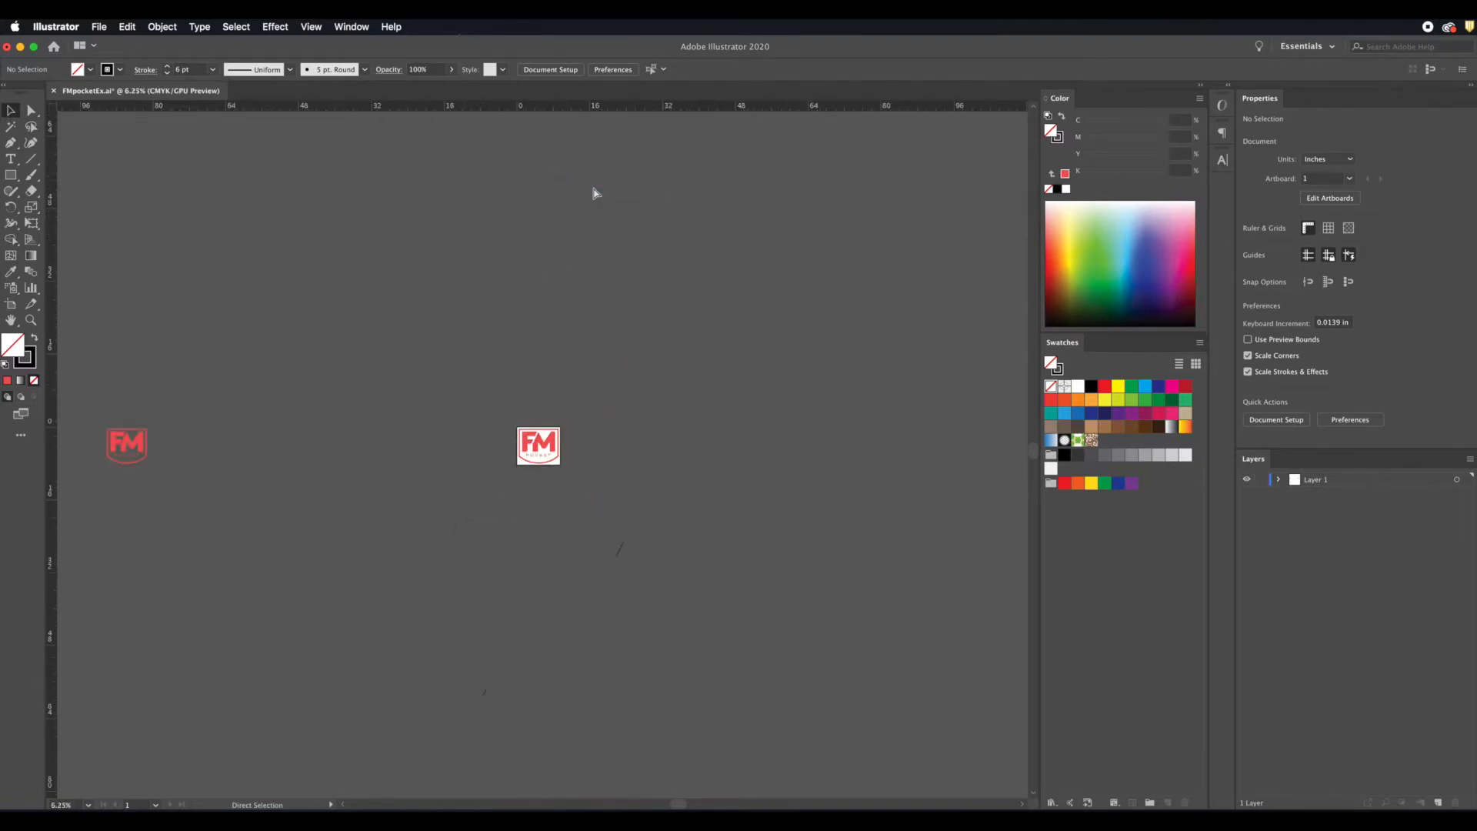
pyautogui.scroll(-3, 593, 187)
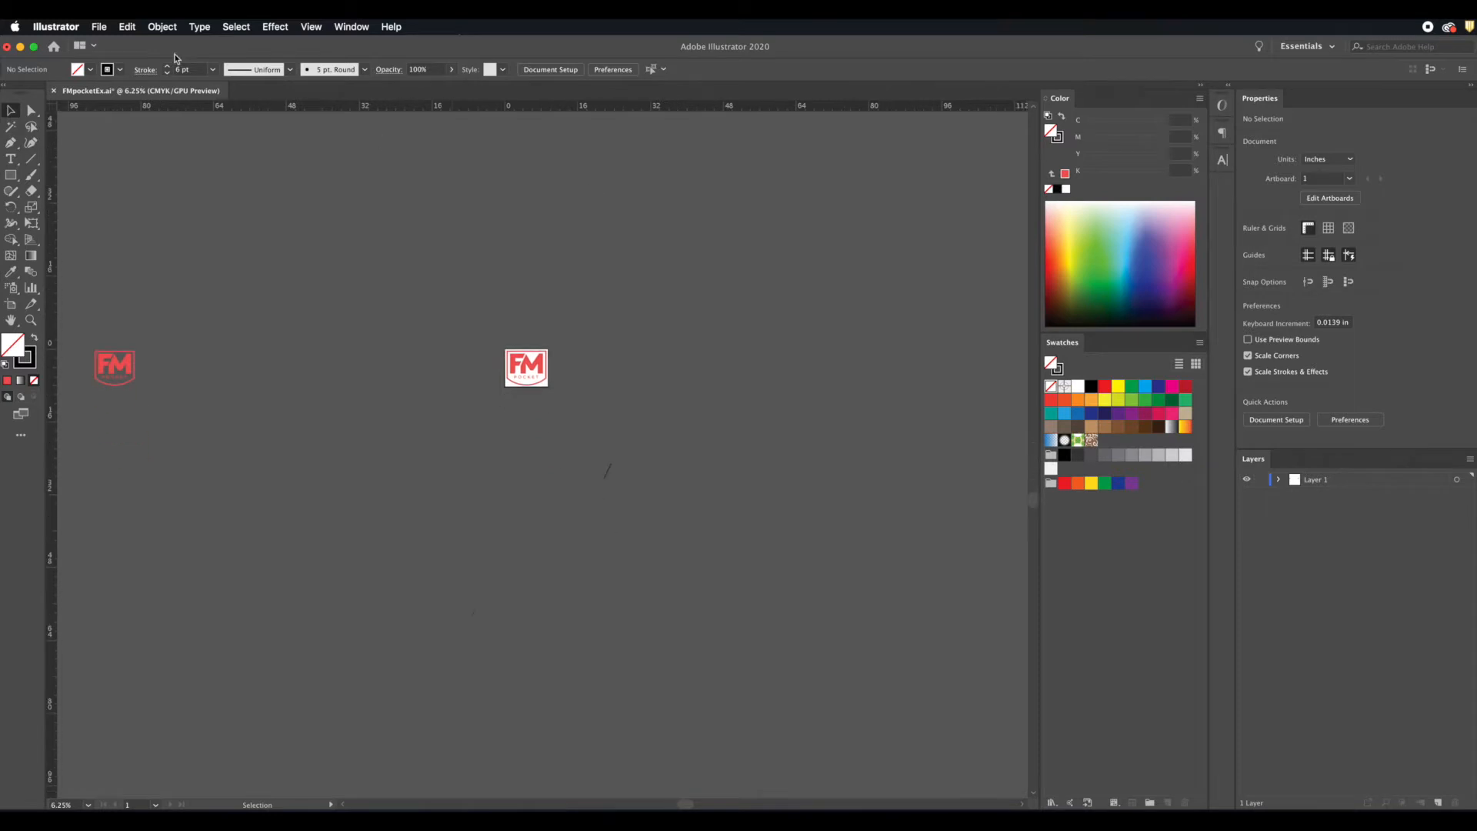
pyautogui.click(238, 30)
pyautogui.click(238, 56)
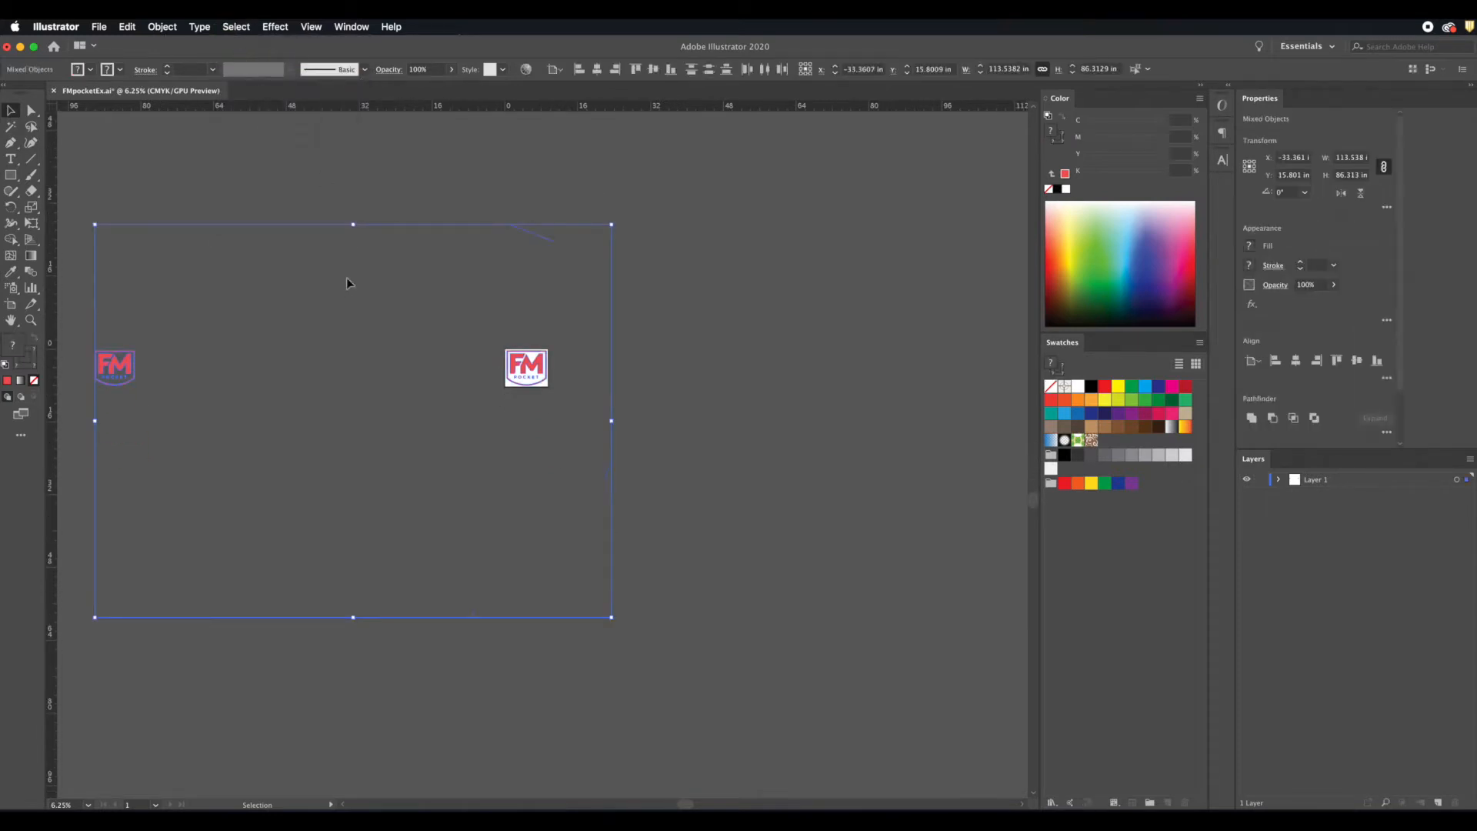
pyautogui.hscroll(-3, 292, 271)
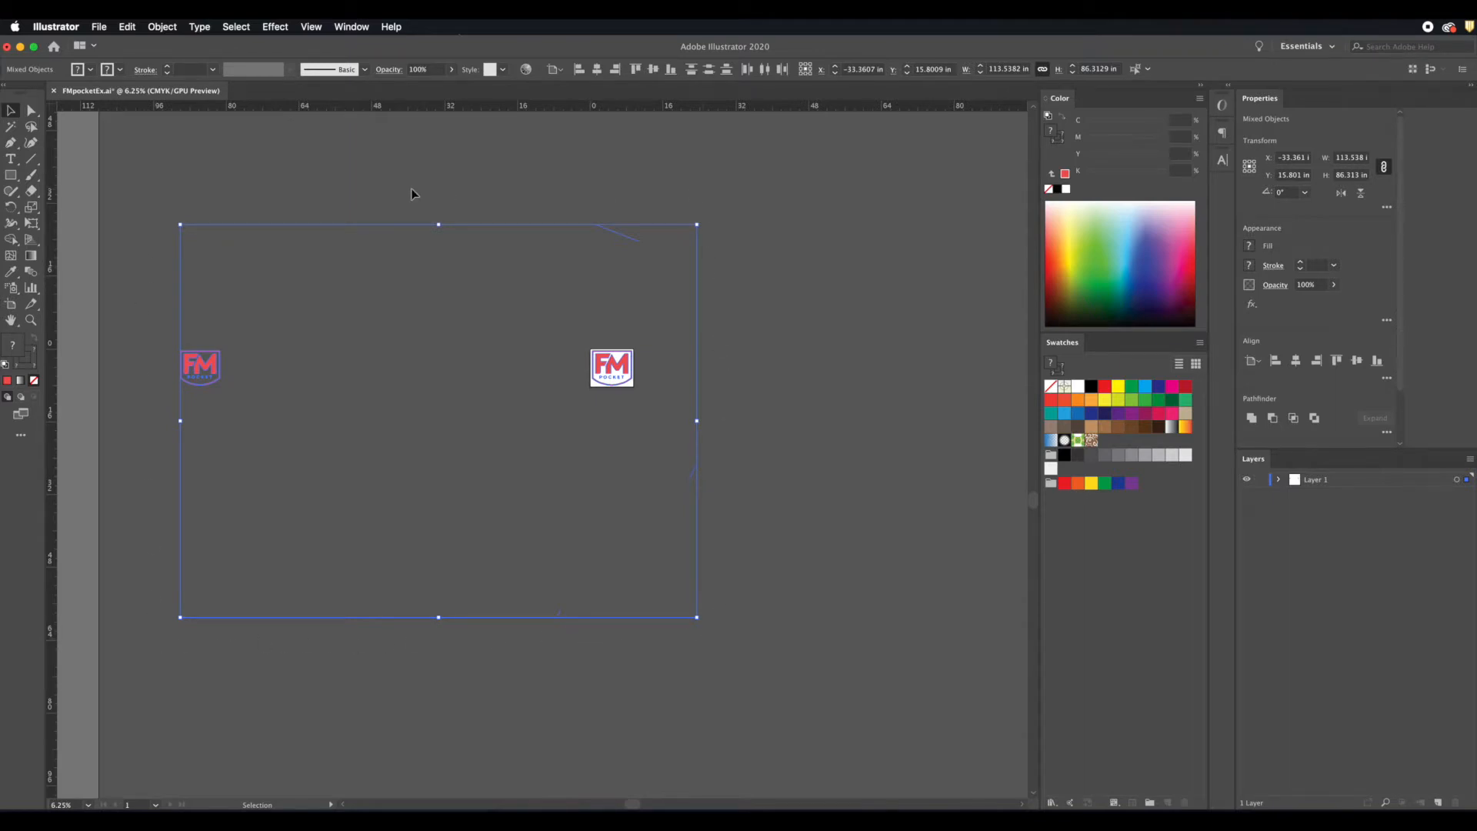
pyautogui.click(426, 383)
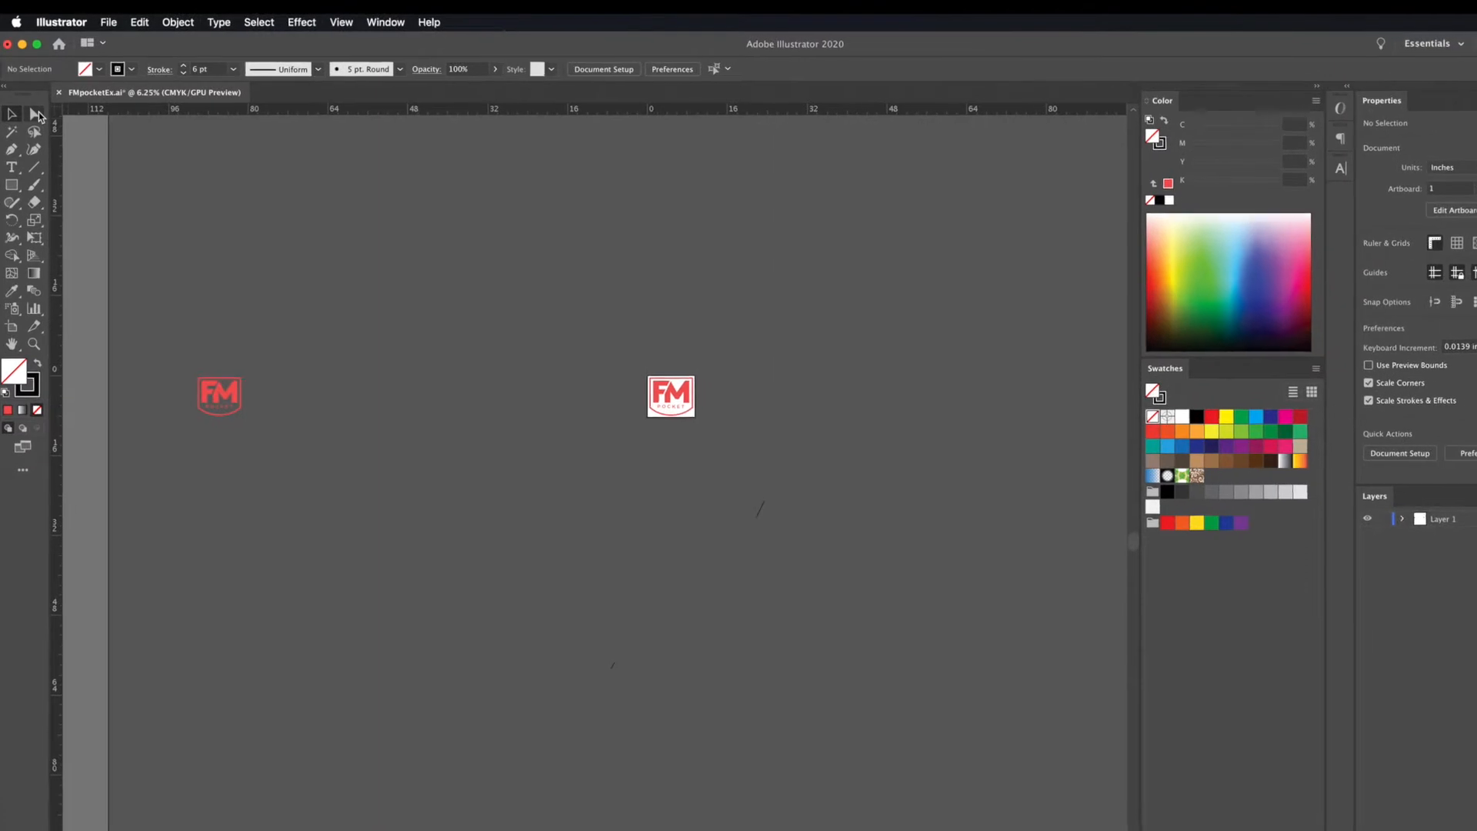
# Step: Delete the stray line segments lying above and below the artboard with the Direct Selection tool
pyautogui.click(36, 115)
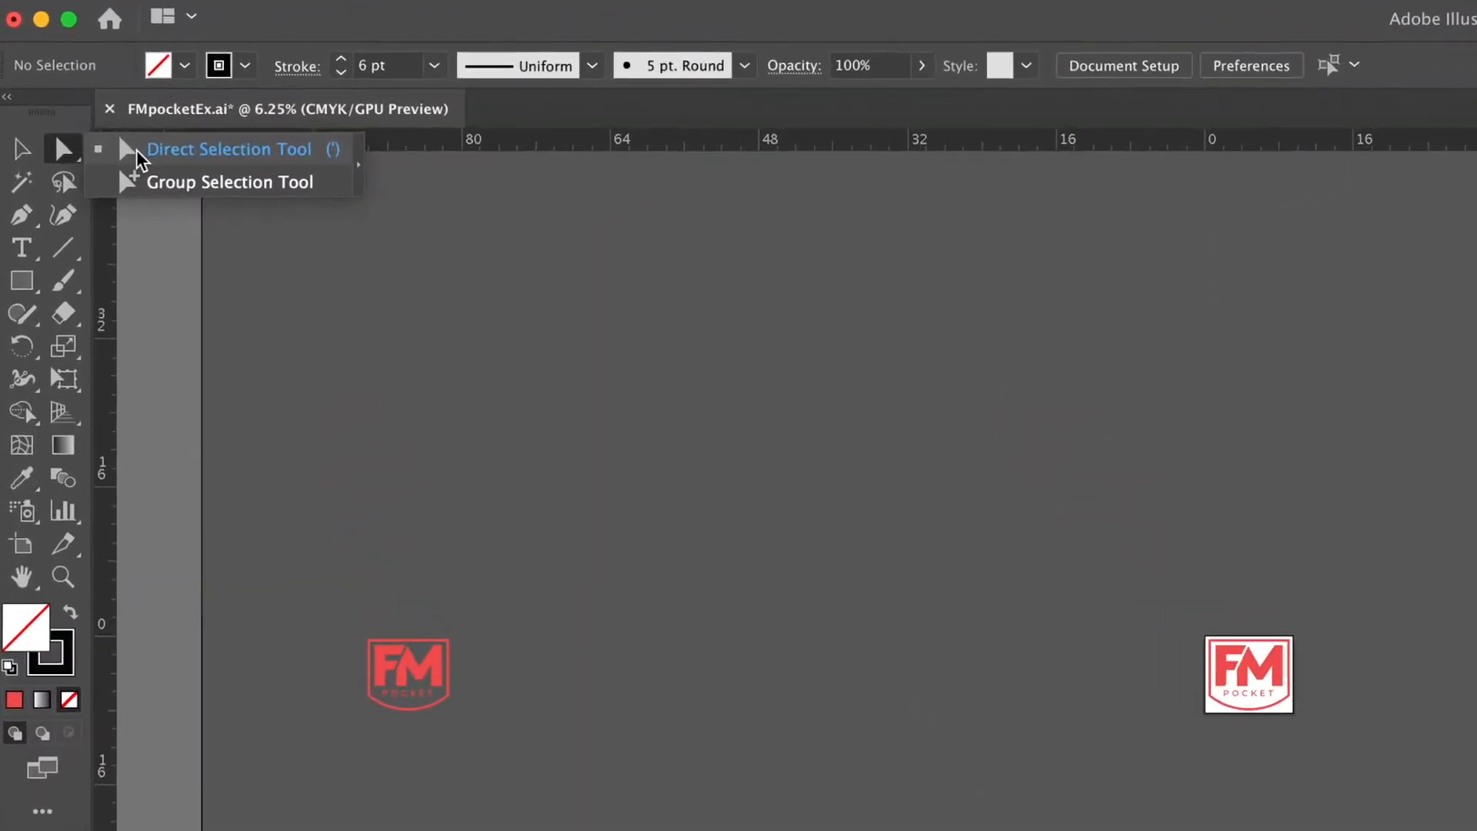
pyautogui.click(96, 133)
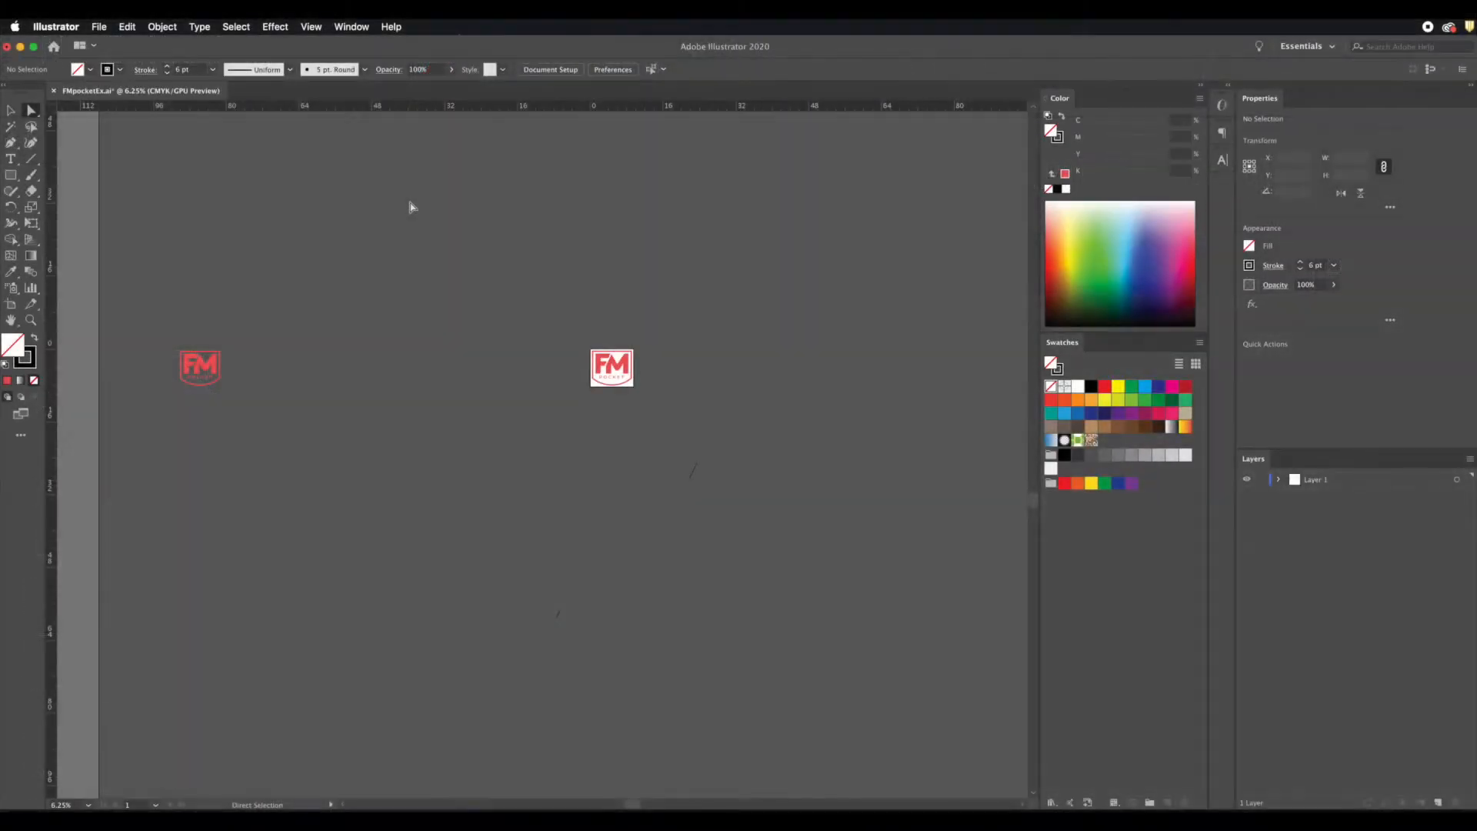
pyautogui.moveTo(583, 222); pyautogui.dragTo(668, 272)
pyautogui.press('Delete')
pyautogui.moveTo(680, 456); pyautogui.dragTo(710, 491)
pyautogui.hscroll(1, 711, 491)
pyautogui.press('Delete')
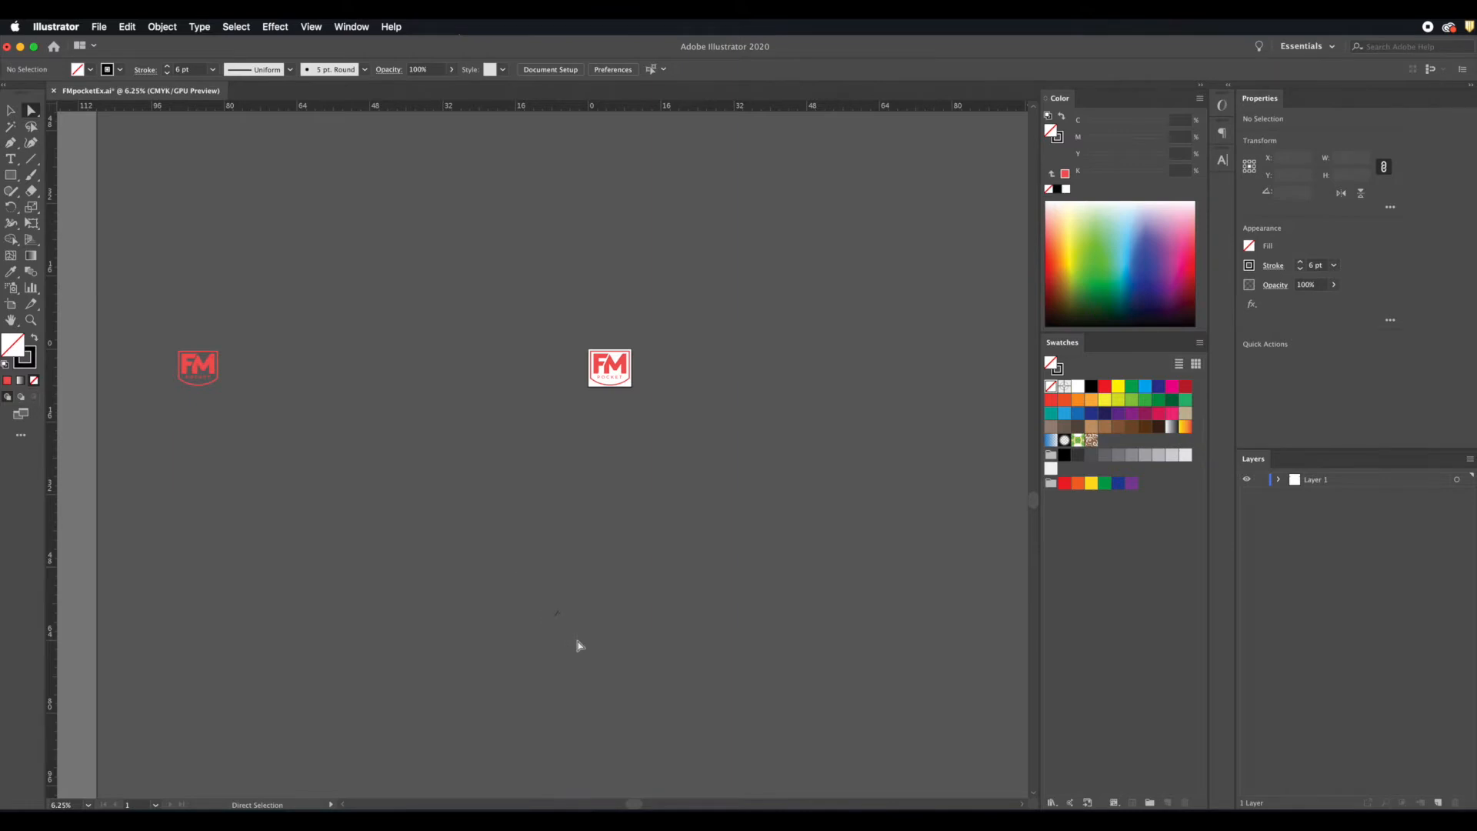
# Step: Delete the duplicate FM POCKET logo lying far off the artboard
pyautogui.moveTo(154, 315); pyautogui.dragTo(261, 425)
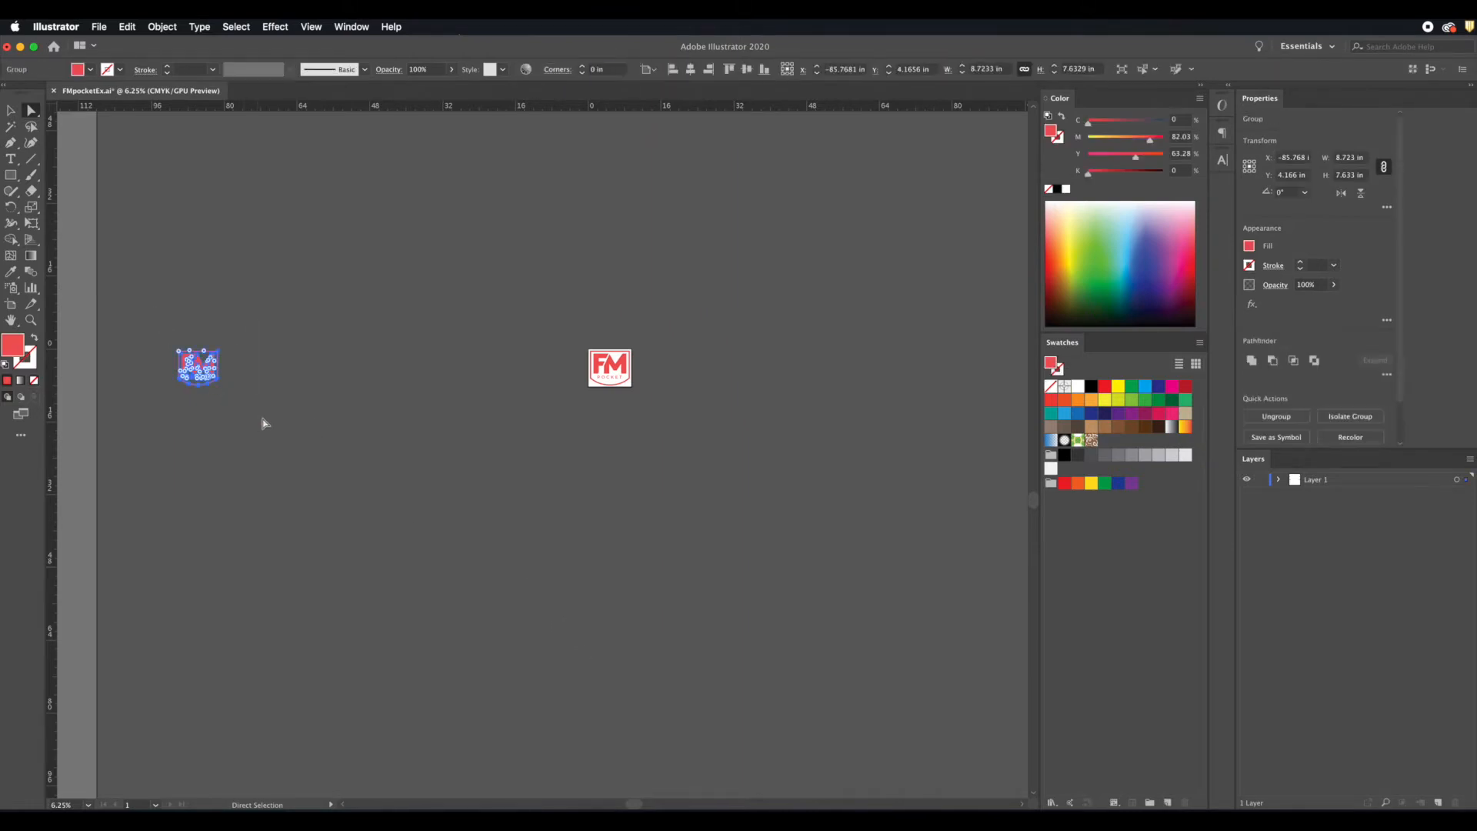
pyautogui.press('Delete')
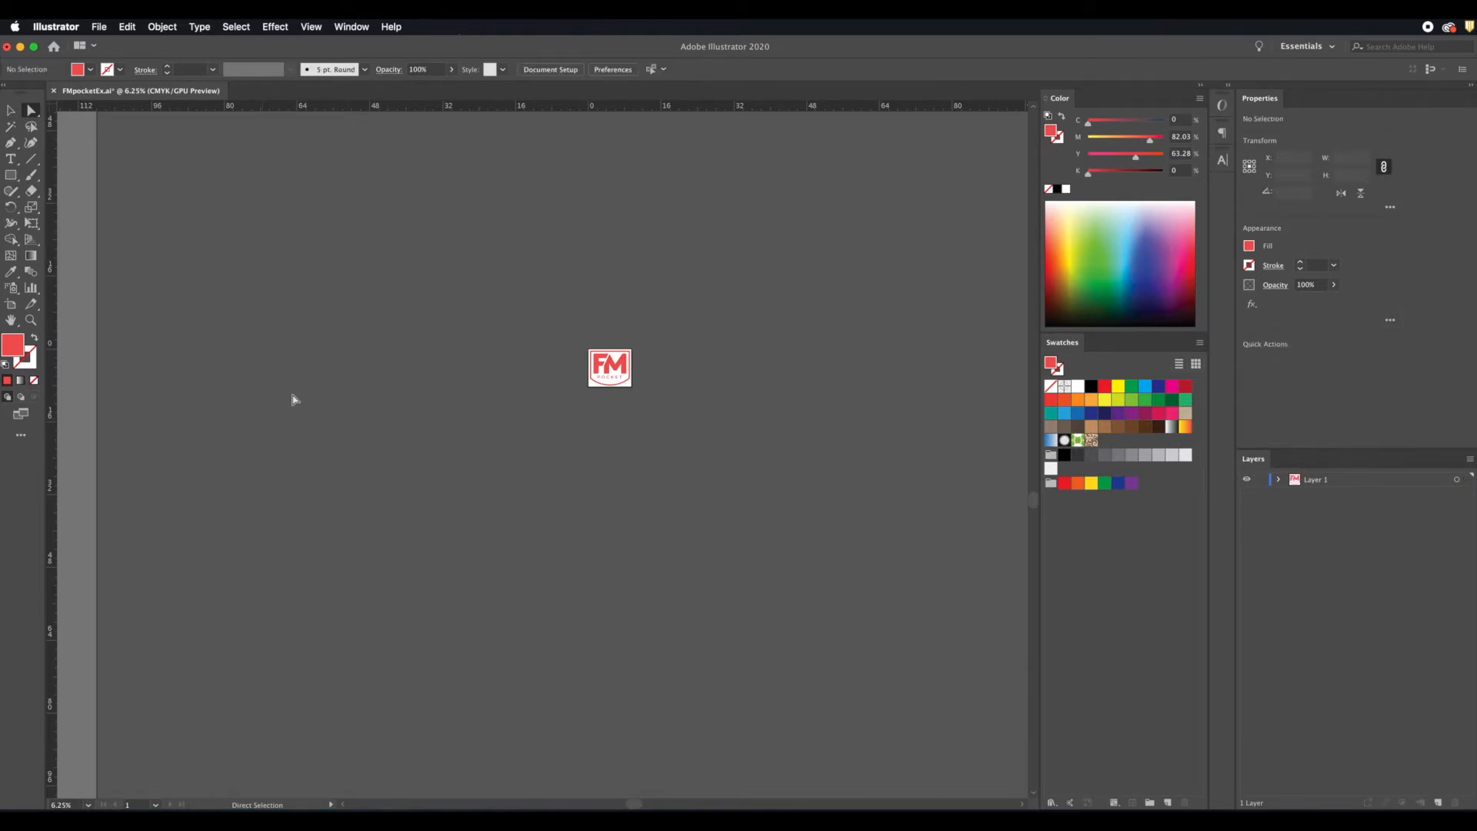
pyautogui.hscroll(2, 292, 398)
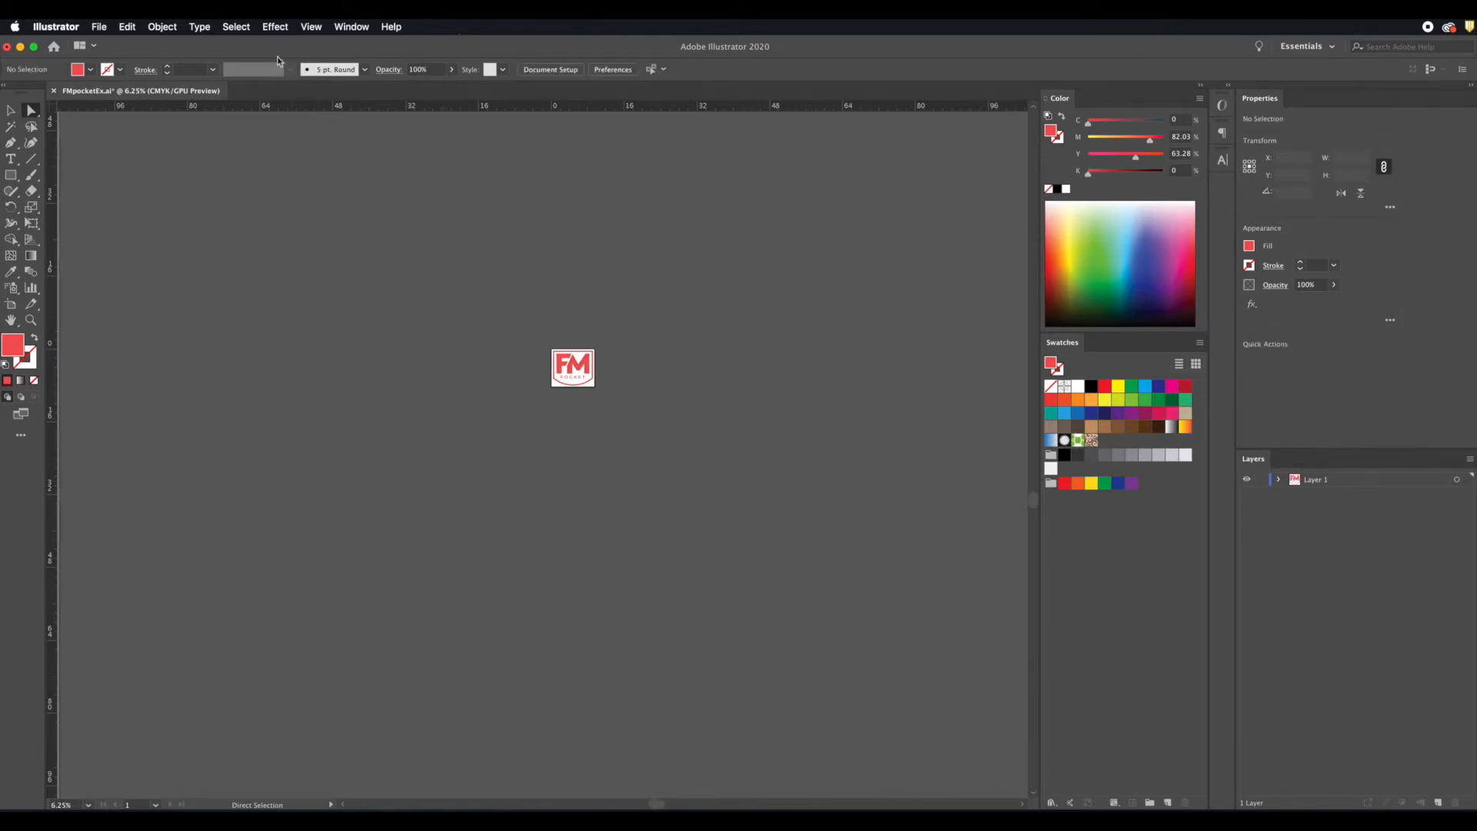
# Step: Select all the remaining artwork, examine its width and height values, and clear the selection
pyautogui.click(231, 28)
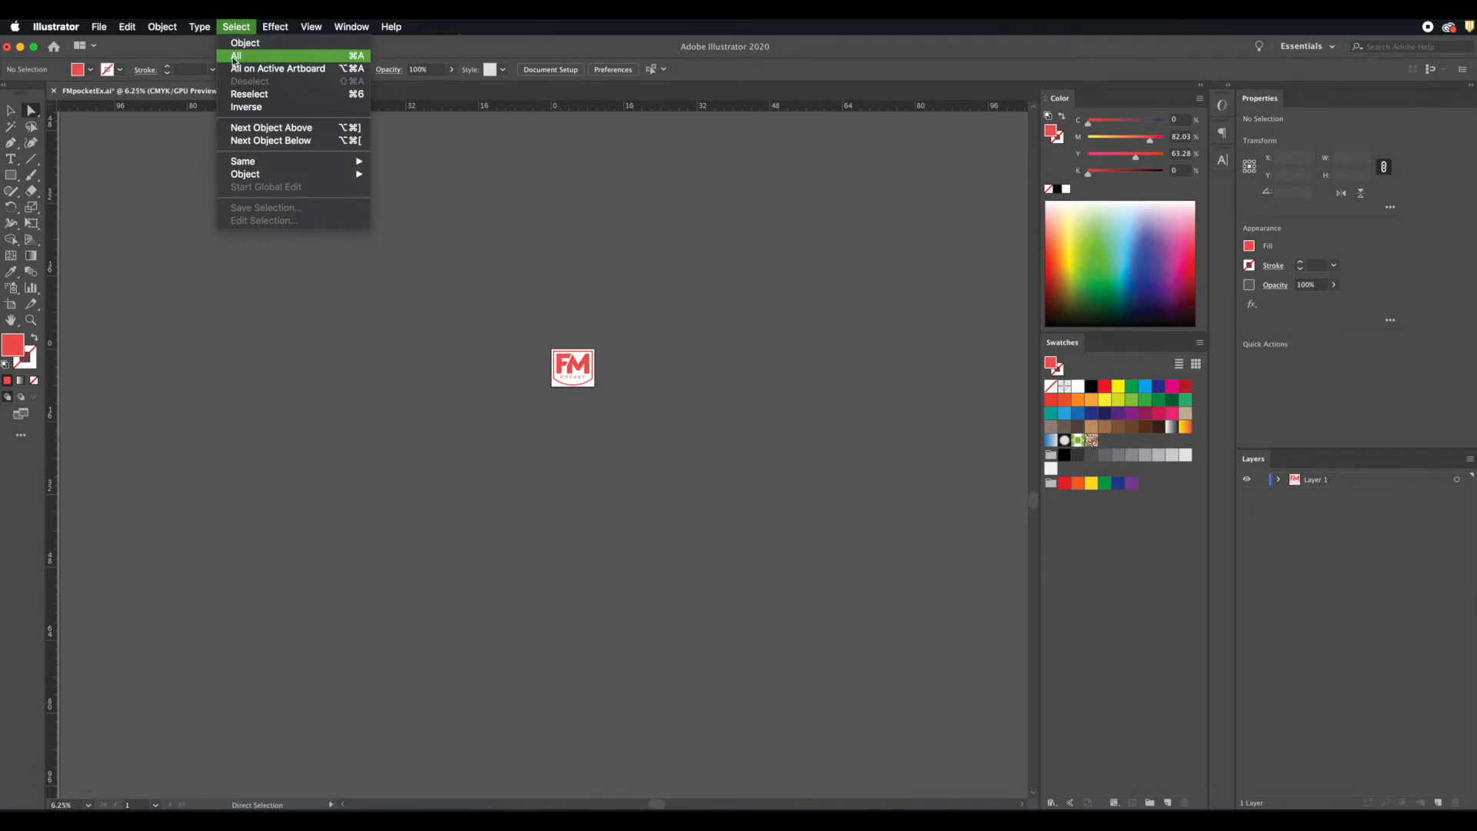
pyautogui.click(234, 57)
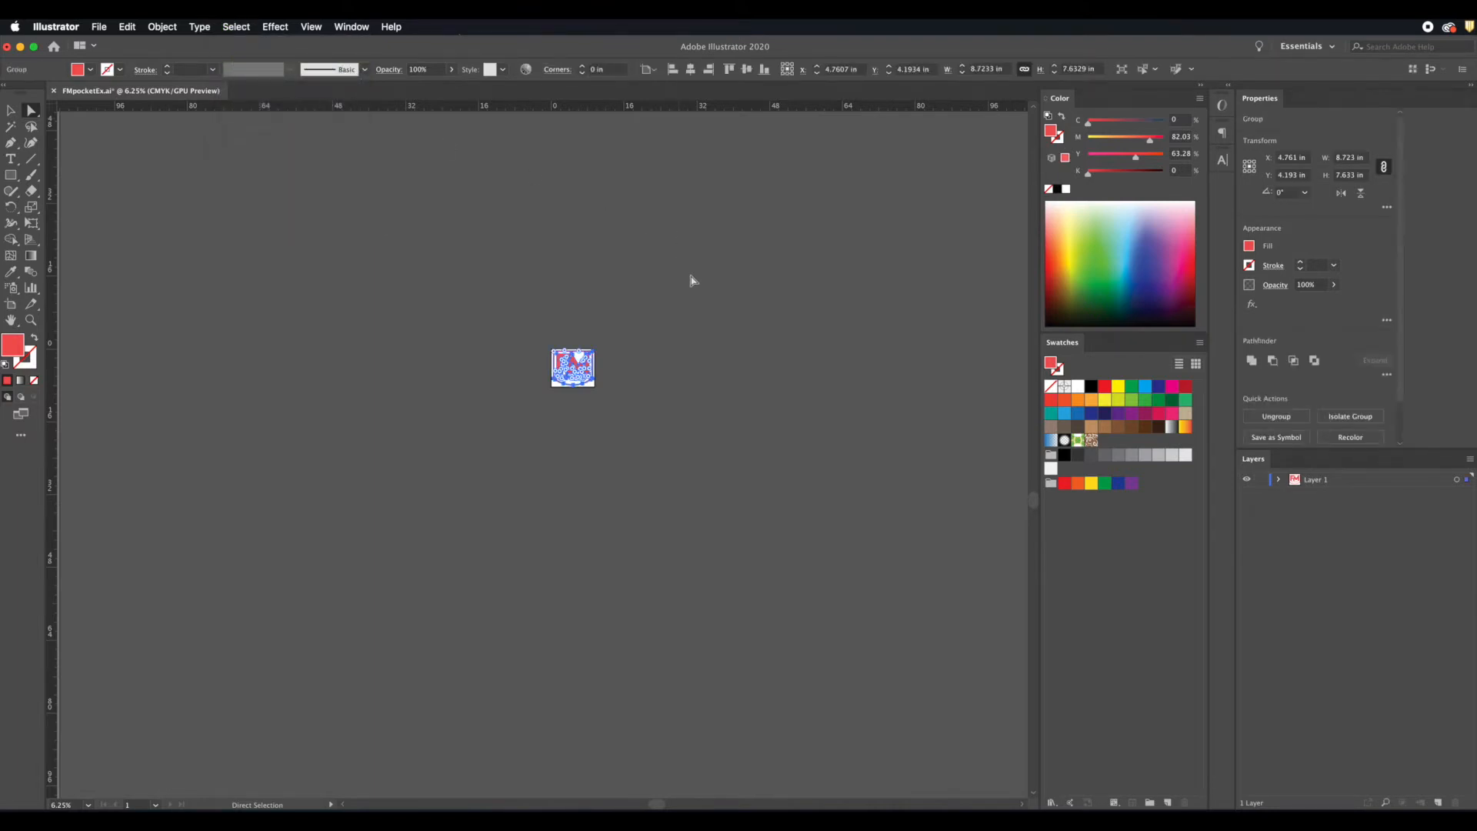
pyautogui.press('super+equal')
pyautogui.press('super+equal')
pyautogui.press('super+equal')
pyautogui.press('super+equal')
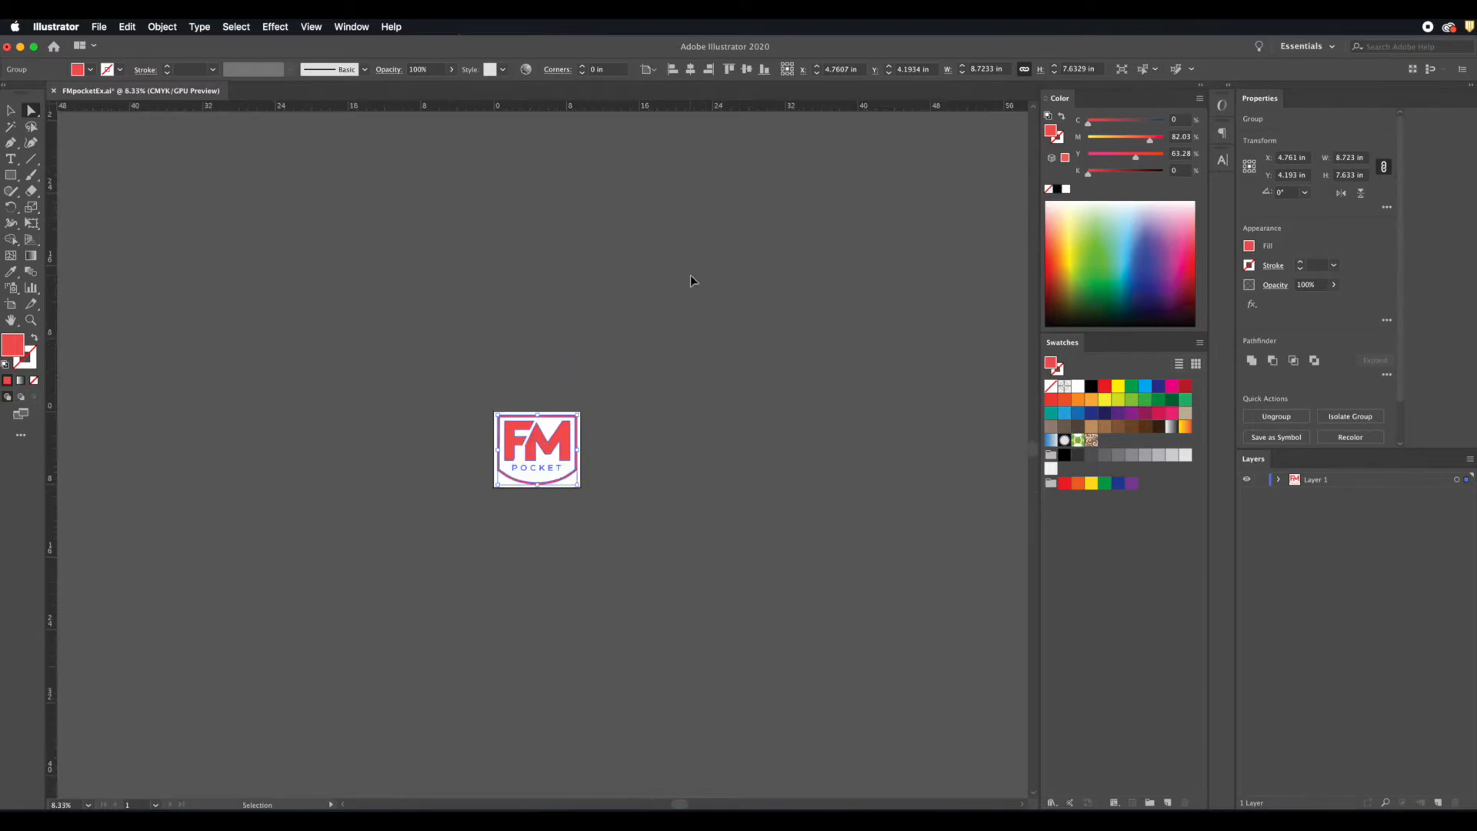
pyautogui.press('super+equal')
pyautogui.press('super+equal')
pyautogui.press('super+equal')
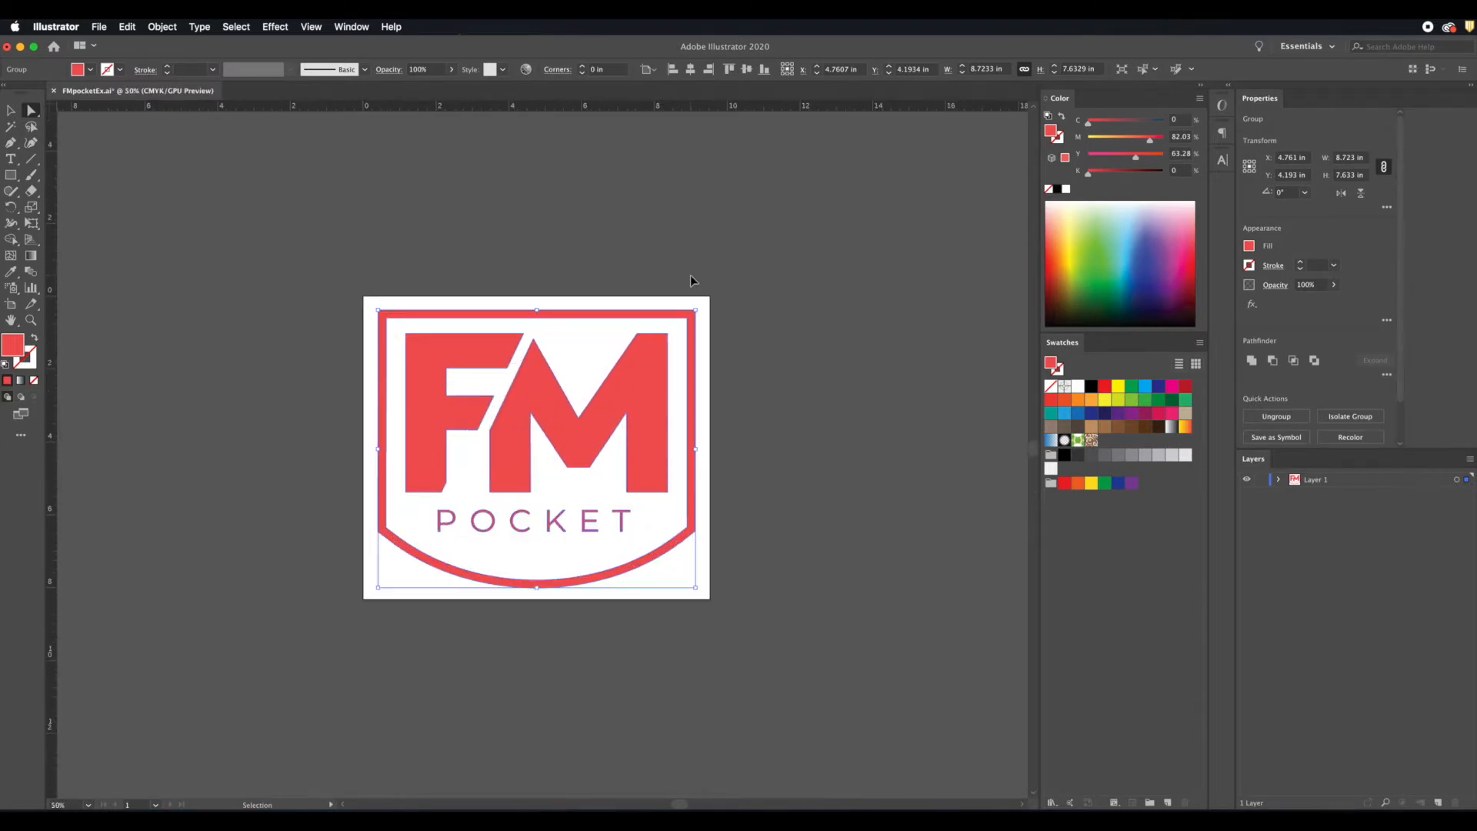
pyautogui.press('super+equal')
pyautogui.press('a')
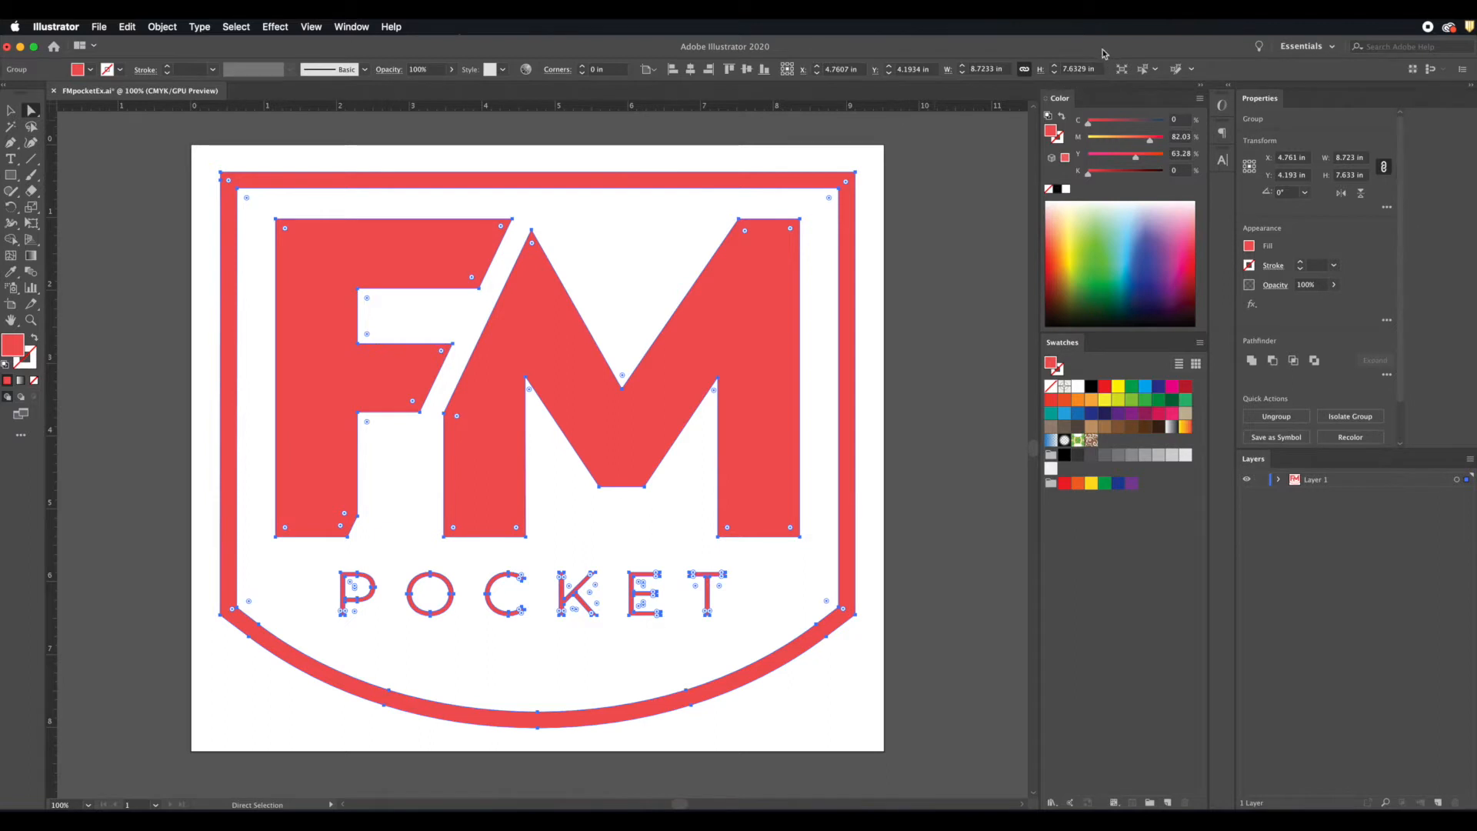
pyautogui.click(987, 69)
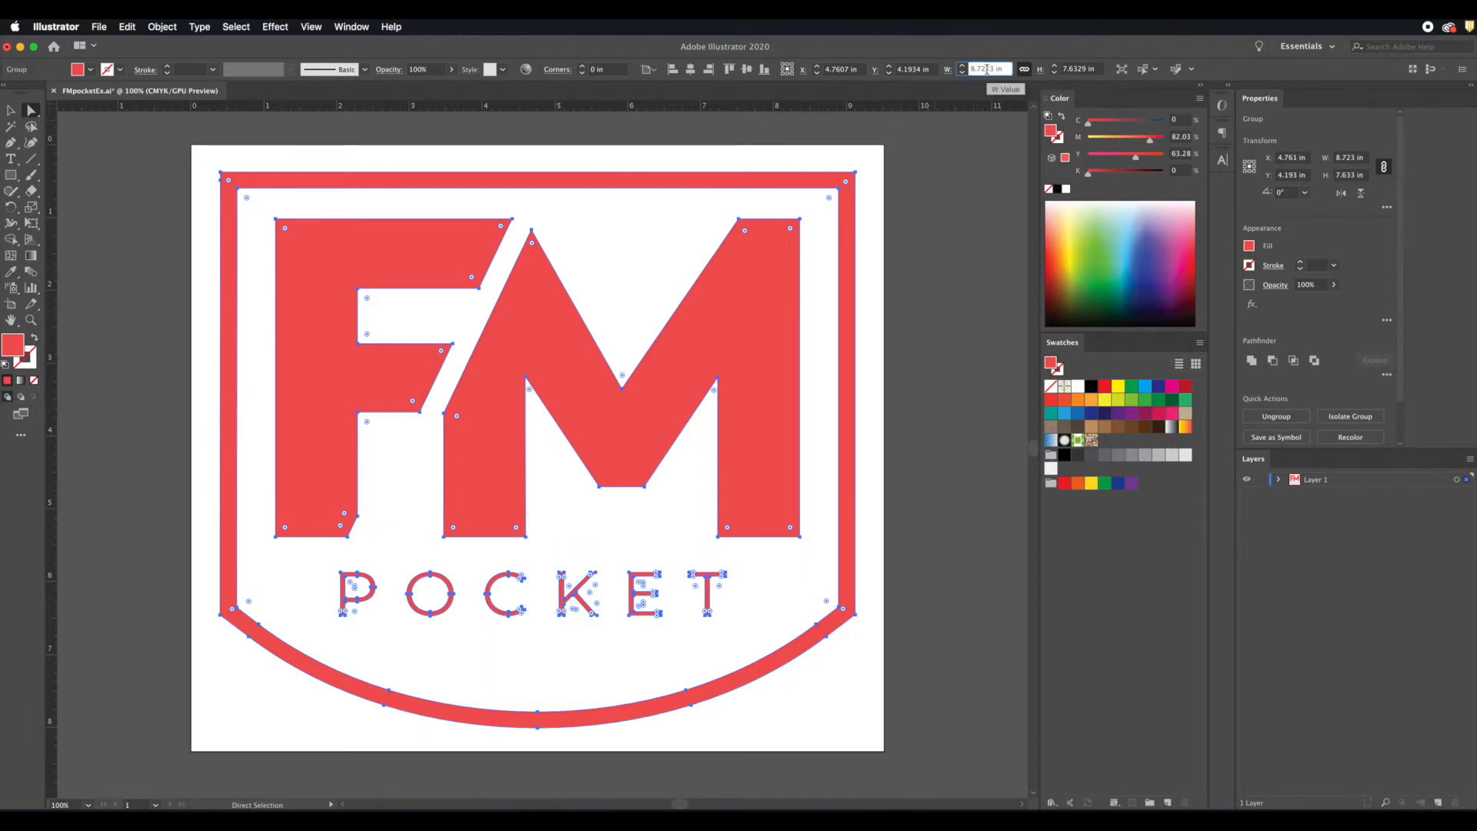
pyautogui.click(1095, 68)
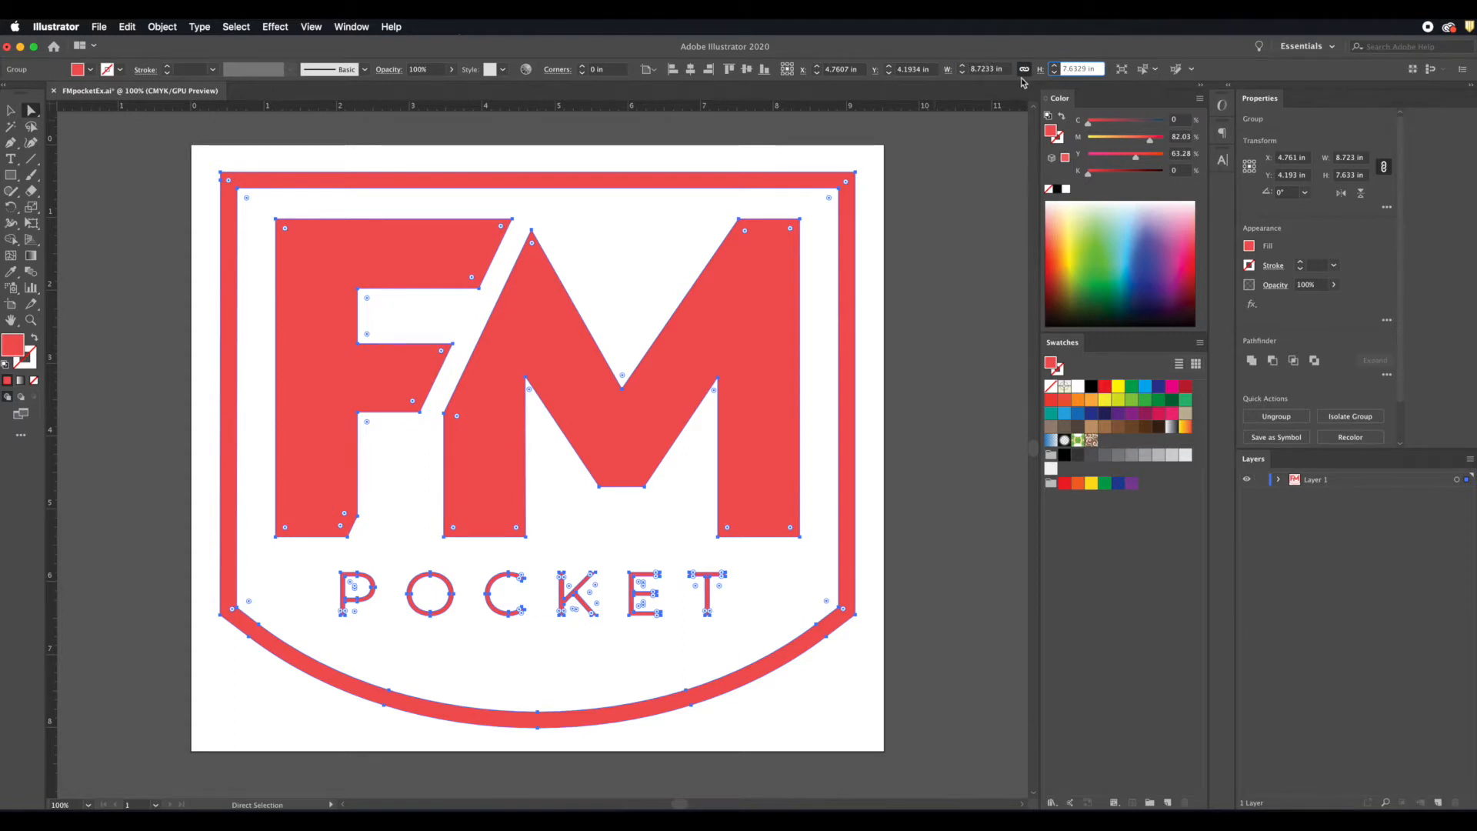
pyautogui.click(965, 126)
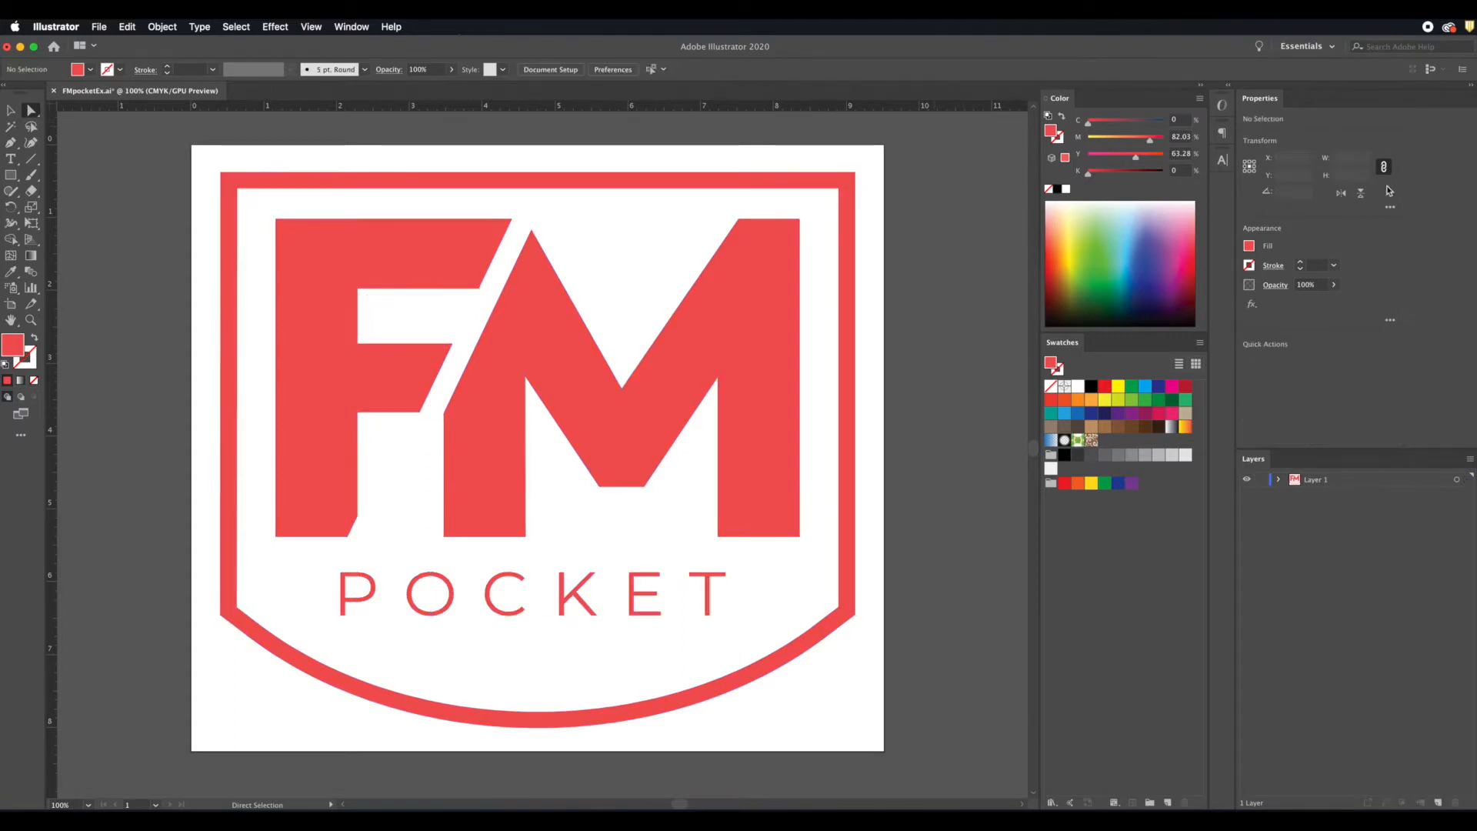
# Step: Reselect all the artwork and narrow the program window until the size fields collapse into the Transform option
pyautogui.moveTo(6, 132); pyautogui.dragTo(144, 138)
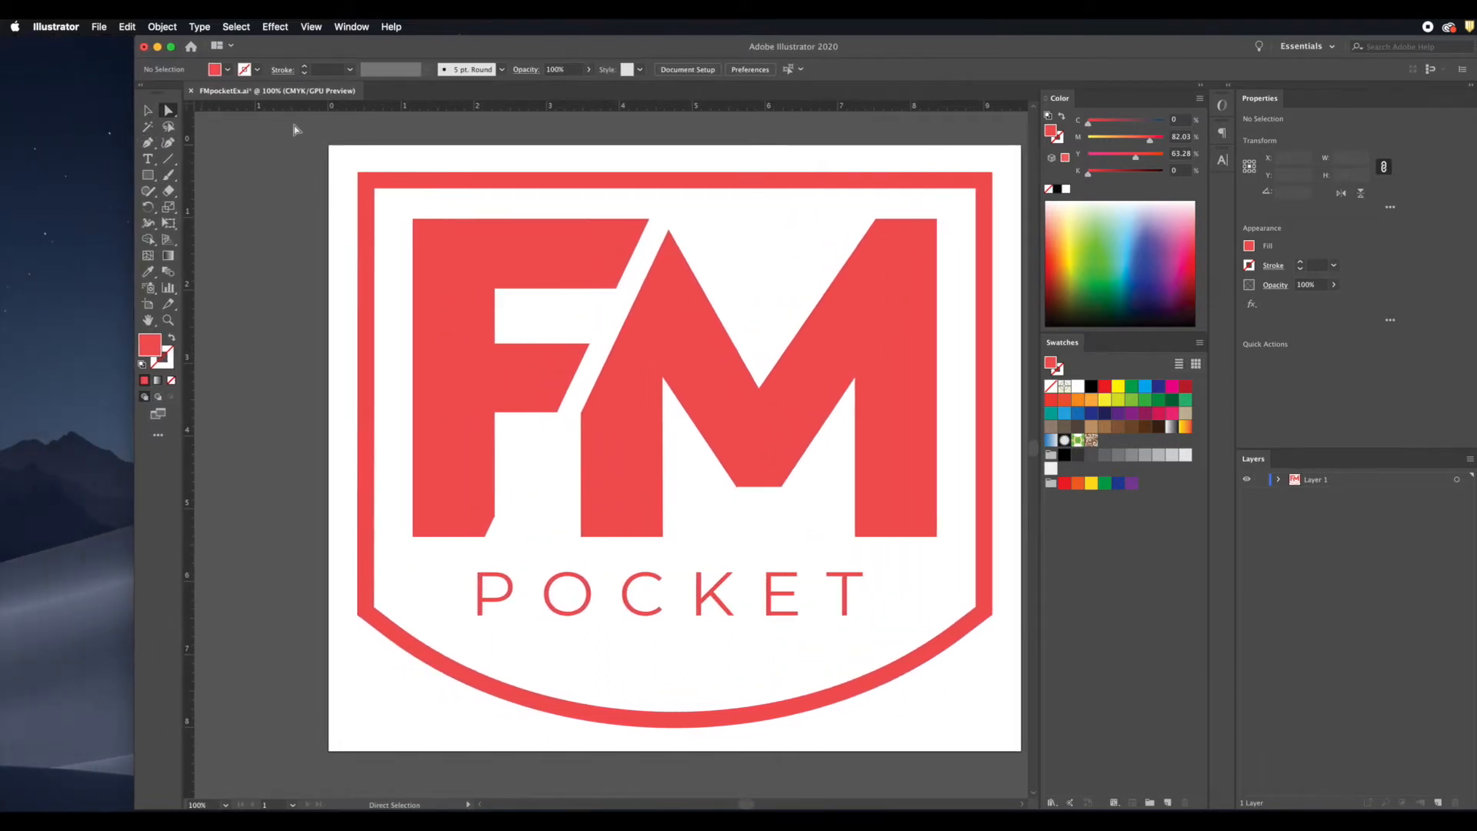
pyautogui.click(236, 27)
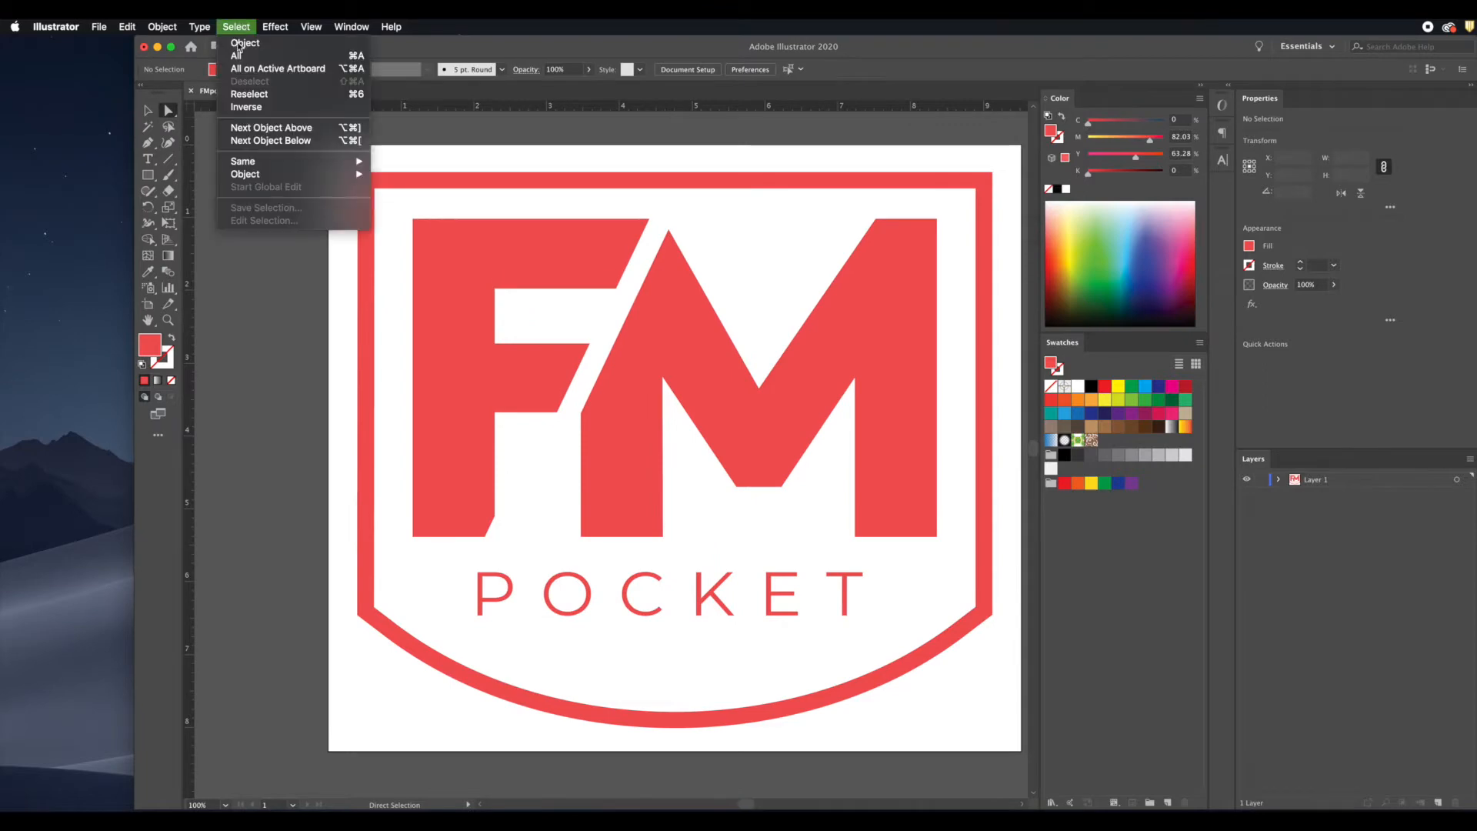
pyautogui.click(237, 55)
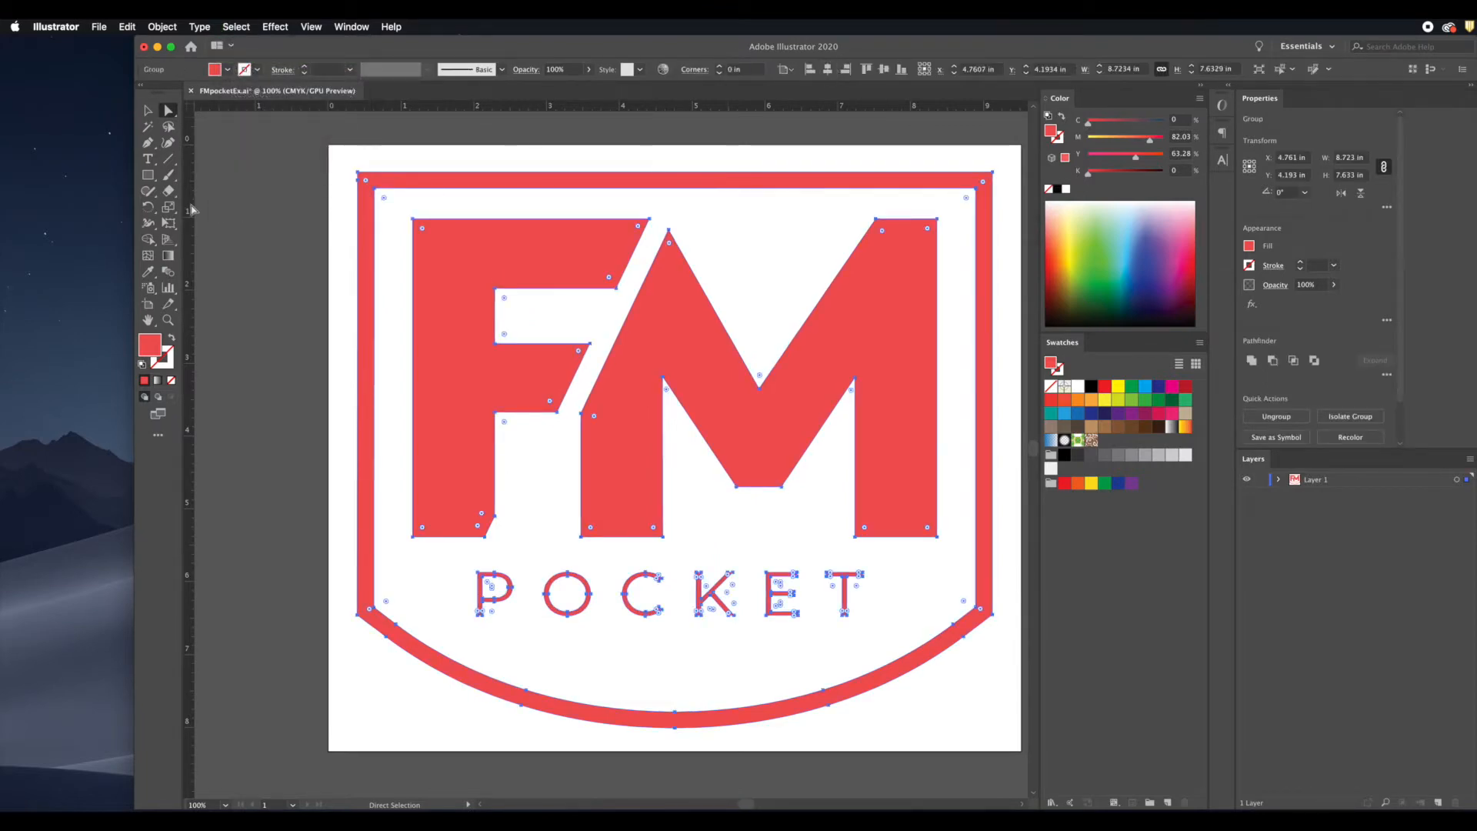
pyautogui.click(131, 201)
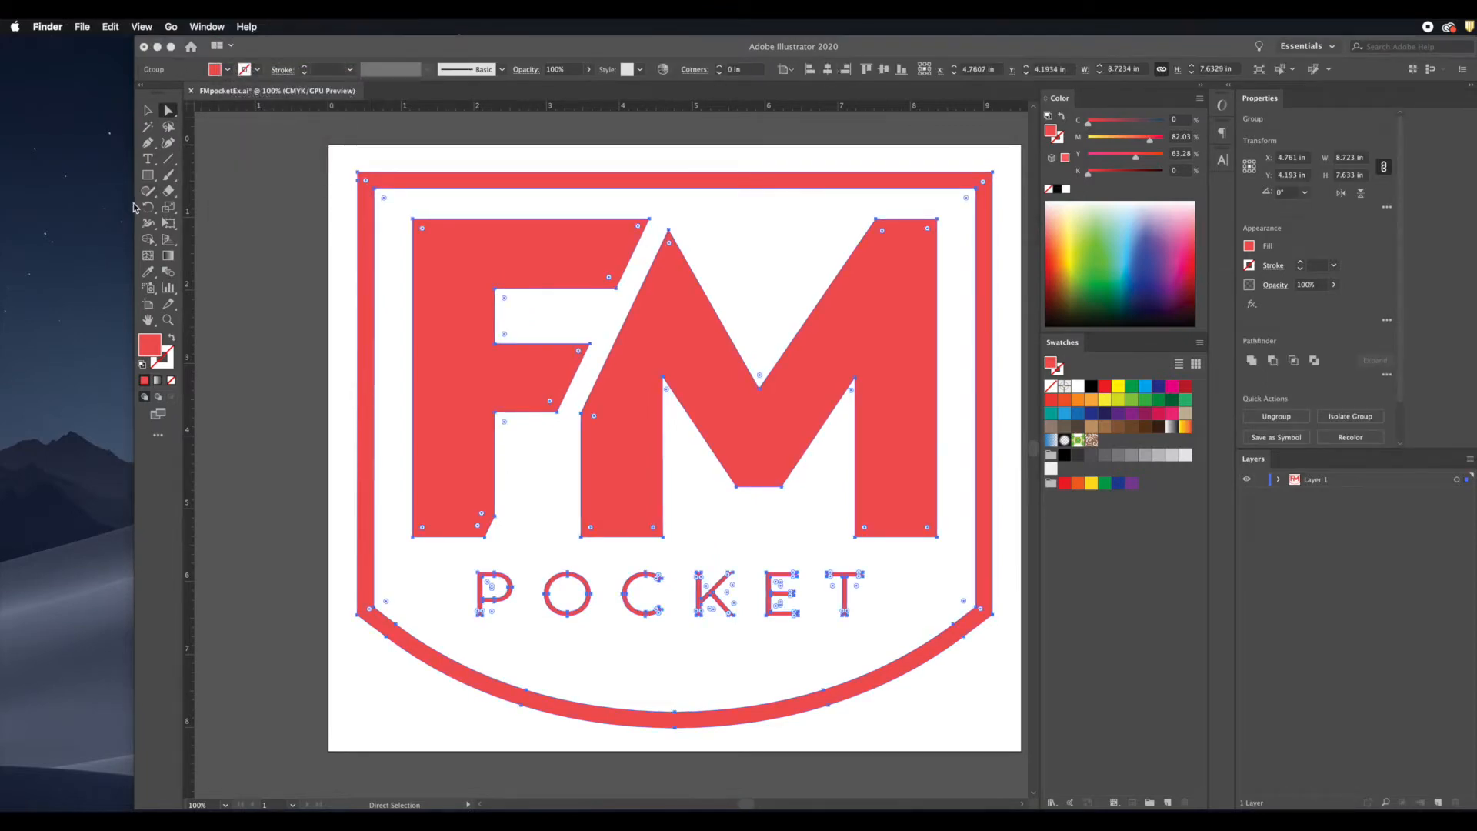
pyautogui.click(180, 183)
pyautogui.moveTo(134, 177); pyautogui.dragTo(255, 177)
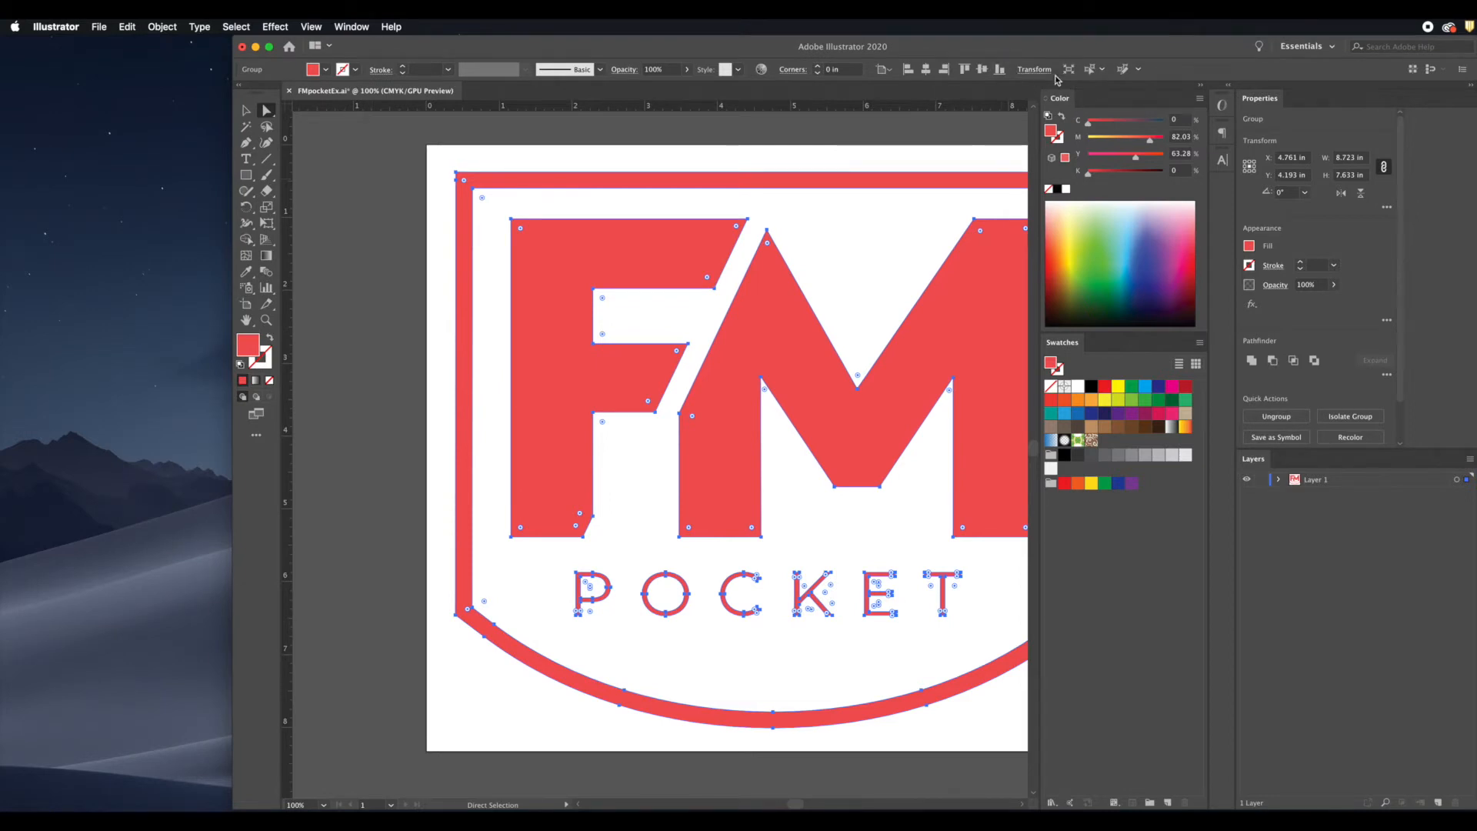
# Step: Examine the logo's width and height in the Transform options, and restore the program window to full width
pyautogui.click(1032, 69)
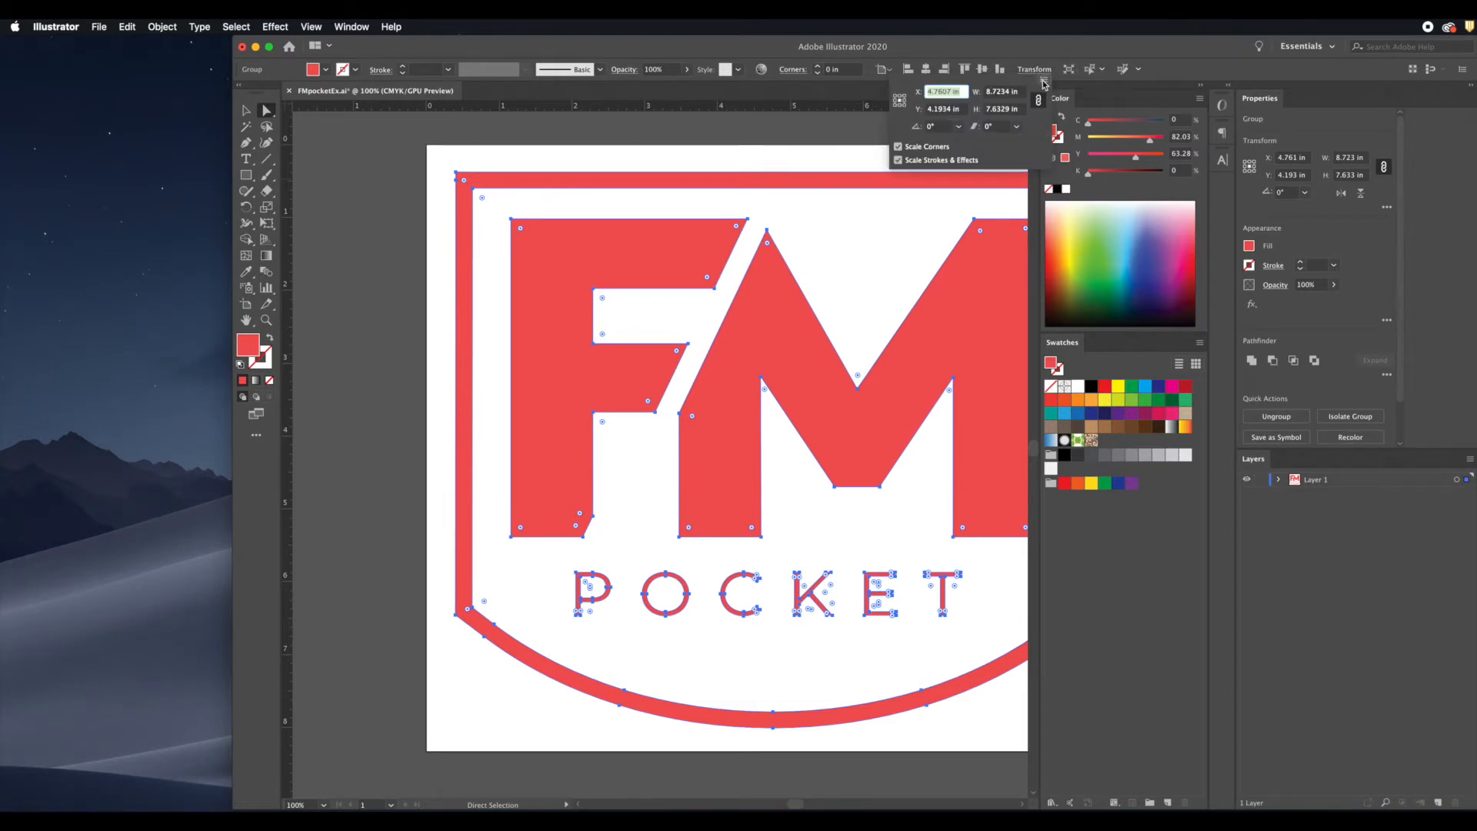
pyautogui.click(1009, 93)
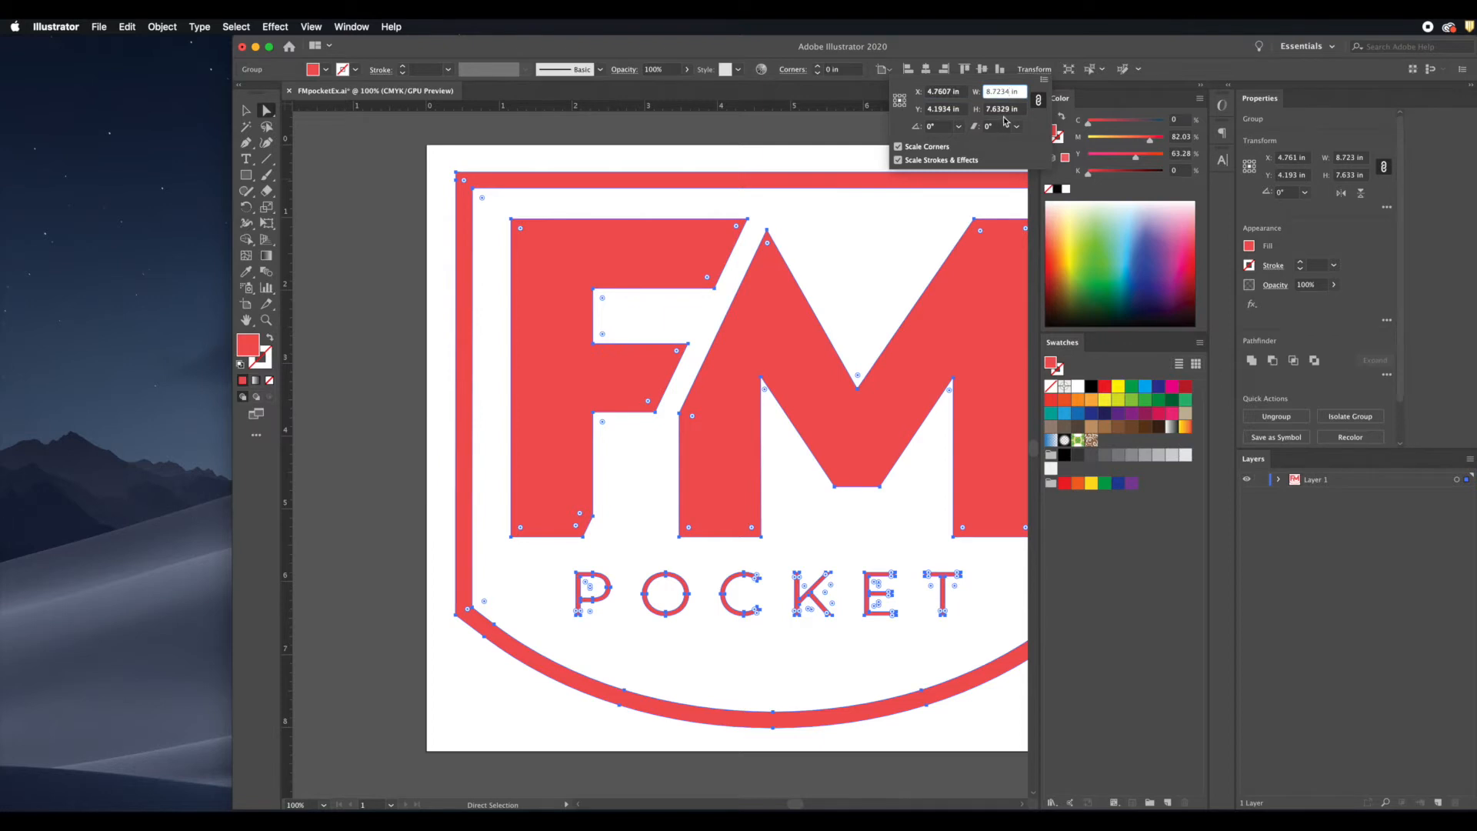
pyautogui.click(1010, 110)
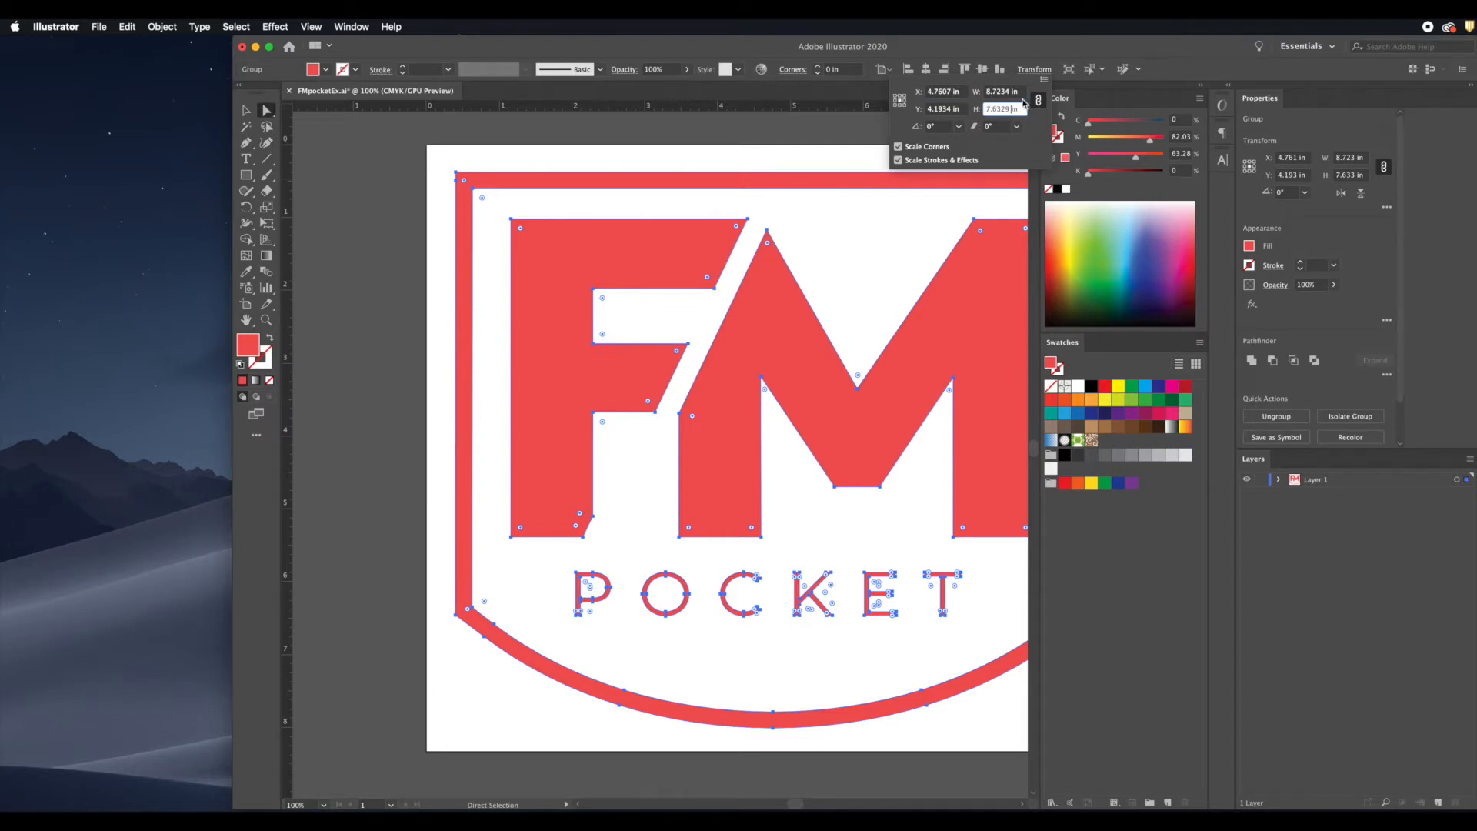
pyautogui.click(1022, 93)
pyautogui.click(1022, 111)
pyautogui.click(1032, 69)
pyautogui.click(231, 266)
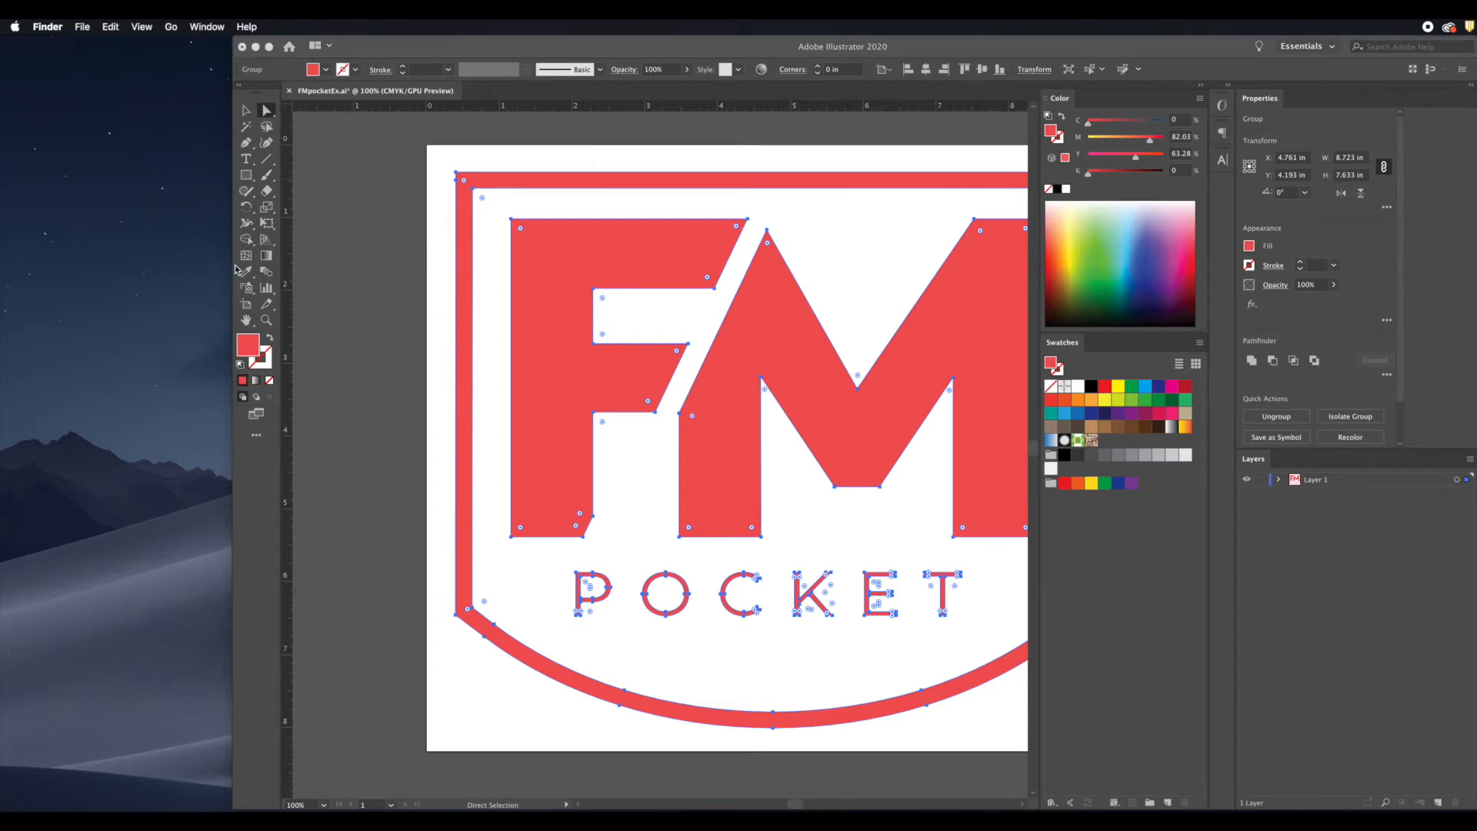
pyautogui.moveTo(233, 271); pyautogui.dragTo(1, 260)
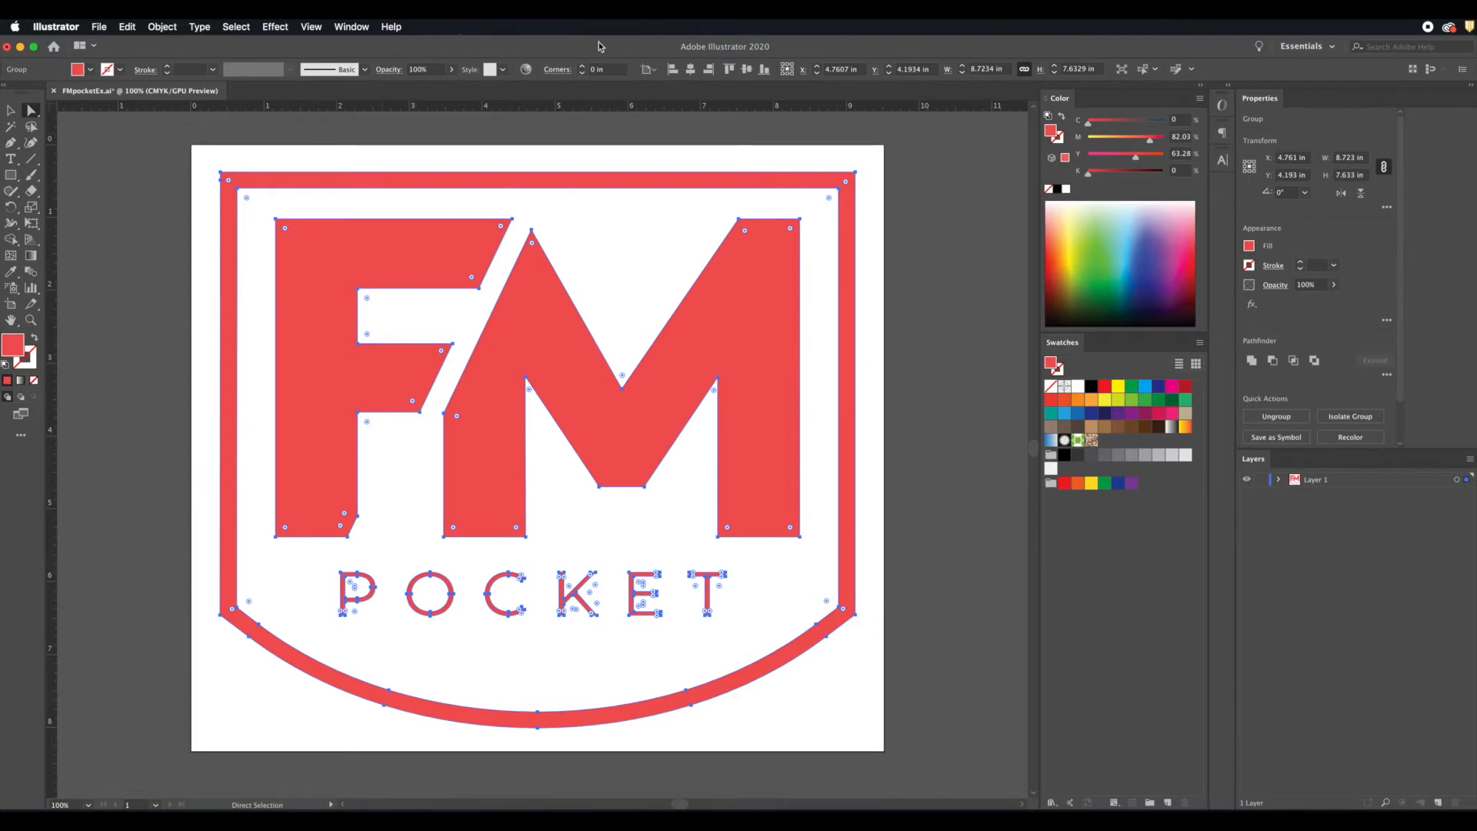
# Step: Show the Transform panel as a separate floating panel and place it beside the artboard, clear of the logo
pyautogui.click(309, 27)
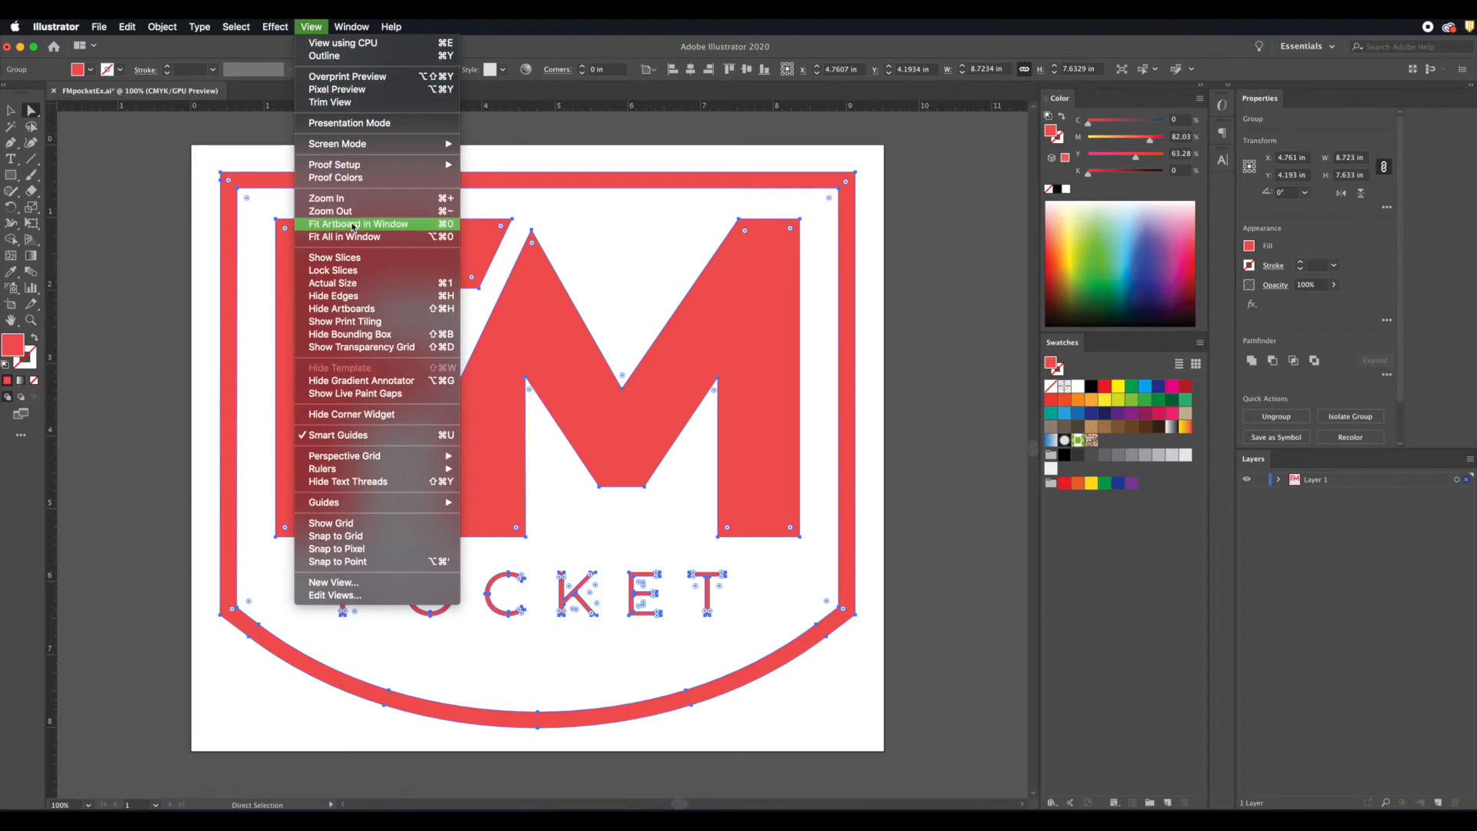
pyautogui.moveTo(351, 27)
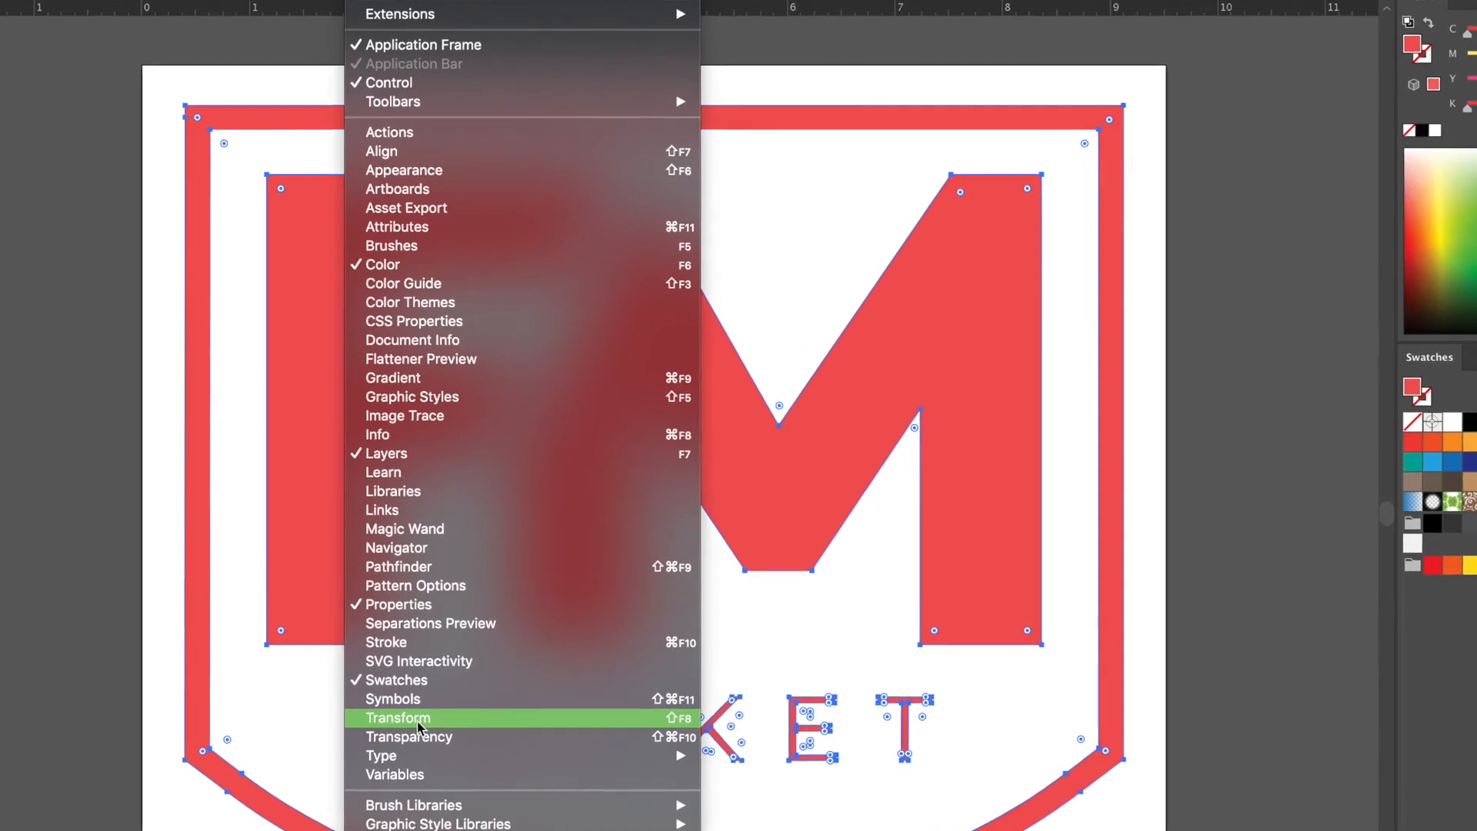
pyautogui.click(419, 705)
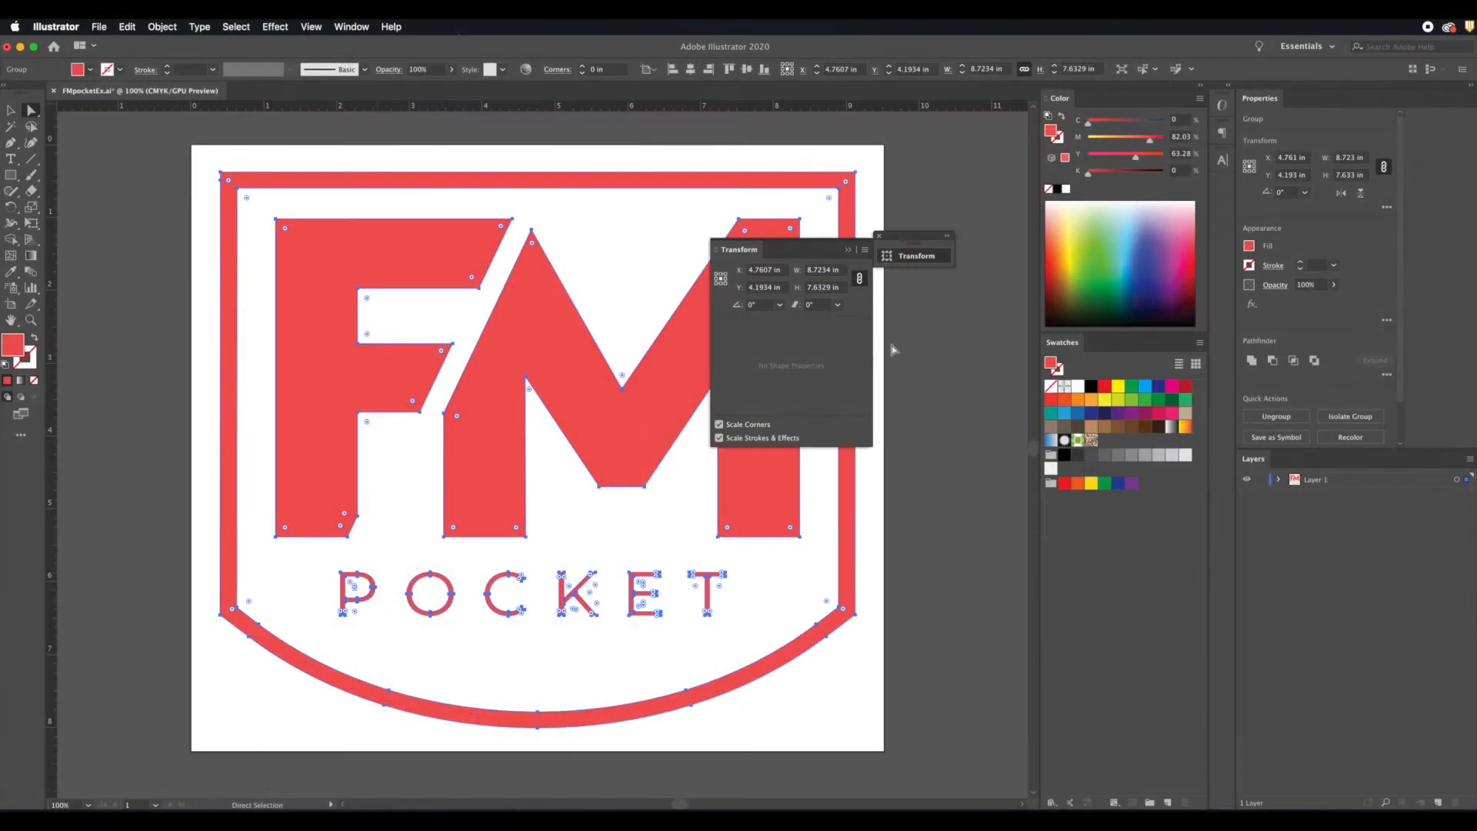
pyautogui.click(849, 254)
pyautogui.moveTo(954, 266); pyautogui.dragTo(910, 252)
pyautogui.click(926, 246)
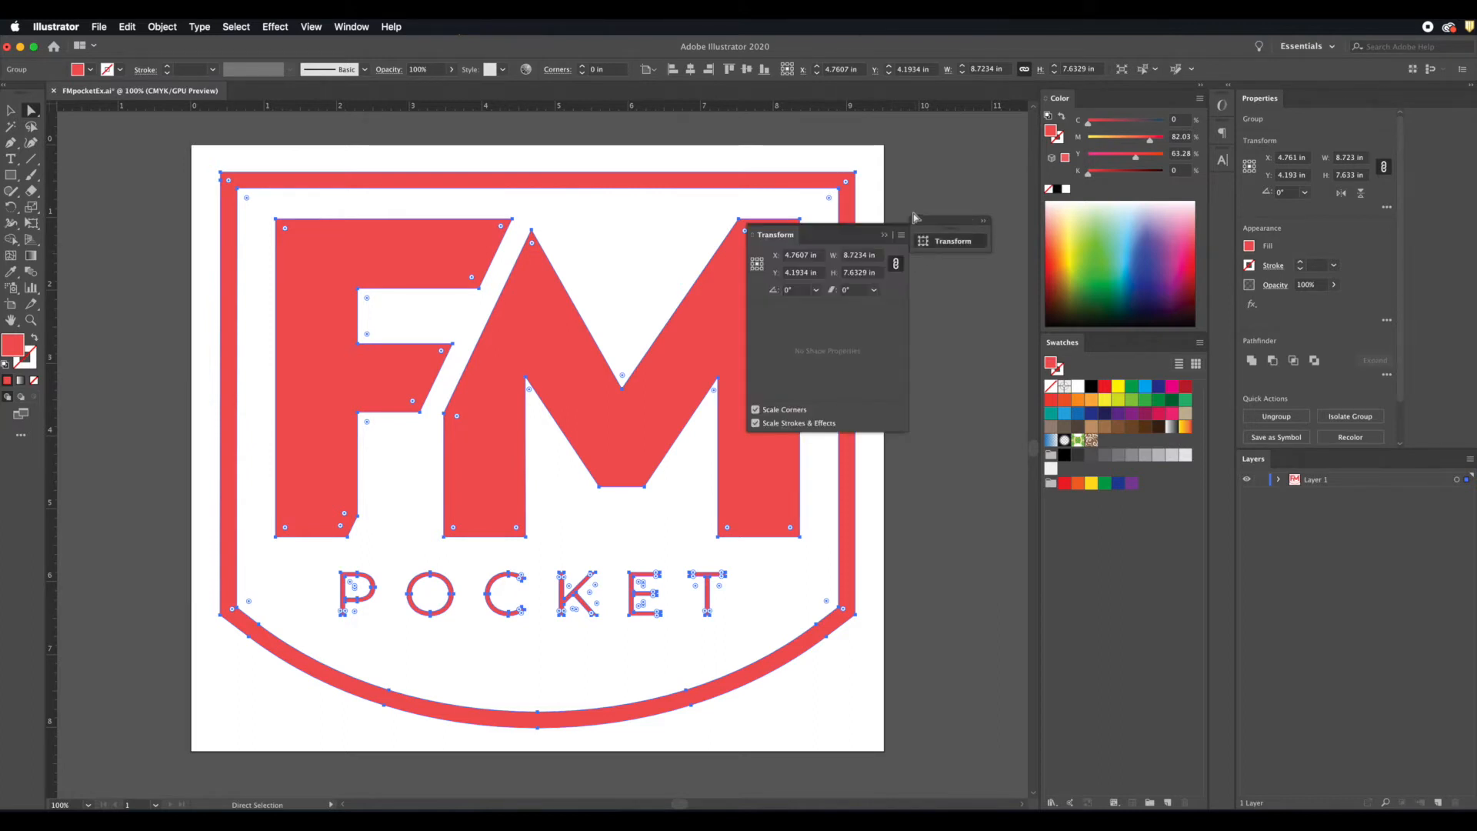
pyautogui.moveTo(805, 240)
pyautogui.mouseDown()
pyautogui.moveTo(773, 266)
pyautogui.moveTo(1123, 123)
pyautogui.moveTo(1118, 100)
pyautogui.moveTo(1123, 308)
pyautogui.moveTo(984, 326)
pyautogui.moveTo(940, 309)
pyautogui.mouseUp()
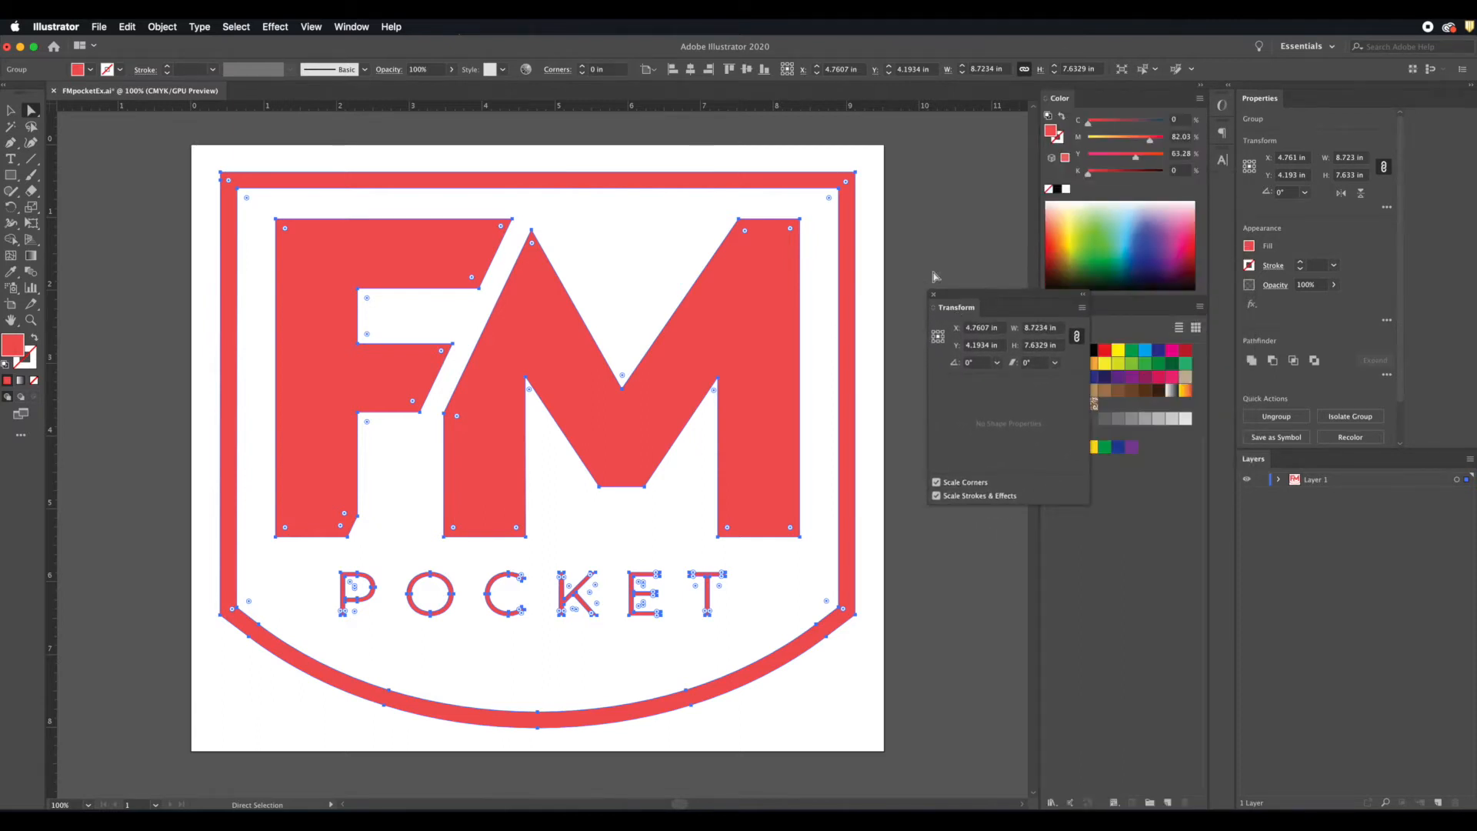
pyautogui.hscroll(-3, 873, 267)
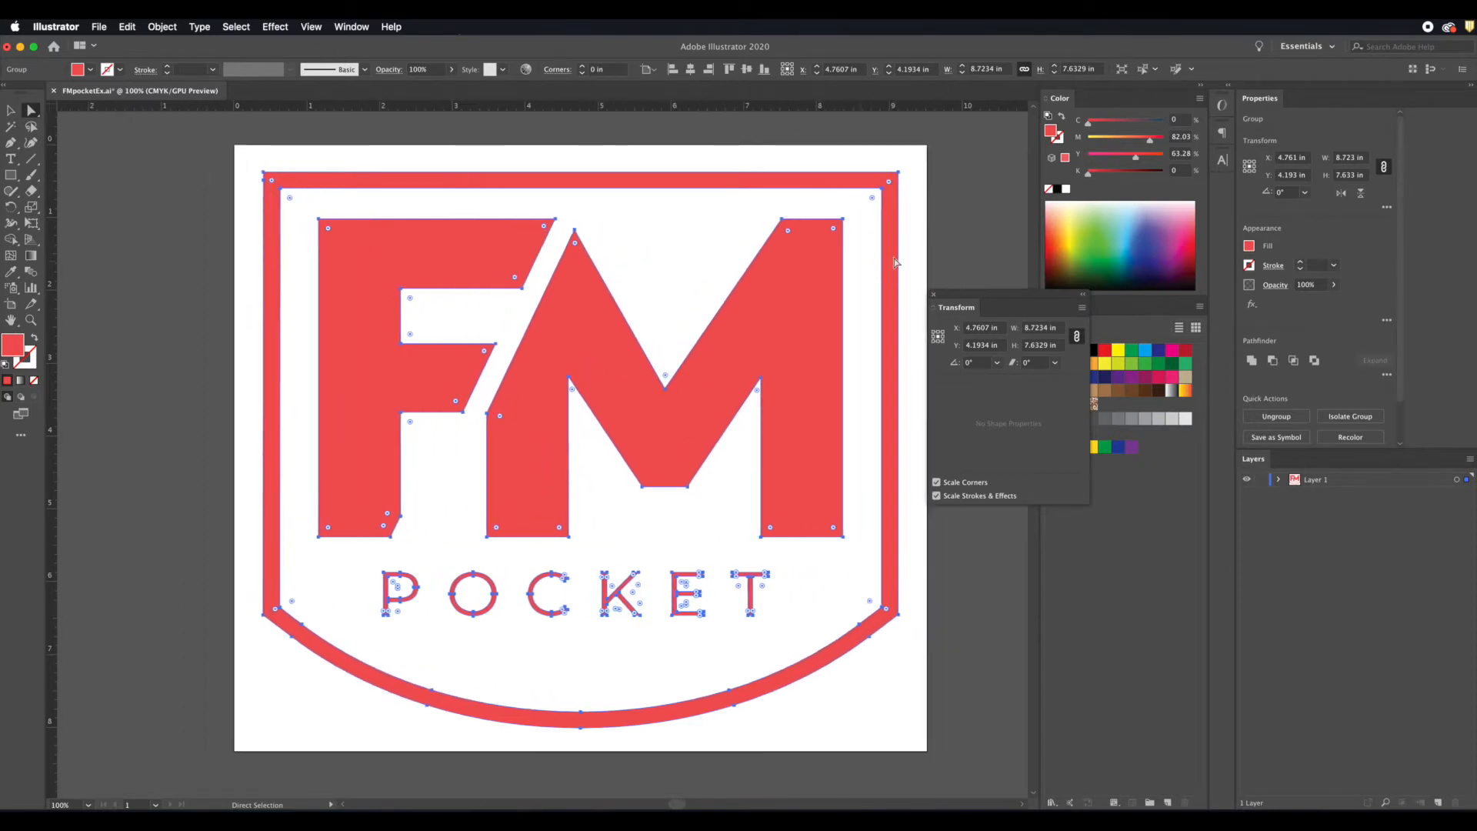
# Step: Scale the whole logo to a width of 4 in with width and height proportions constrained, and clear the selection
pyautogui.click(1041, 346)
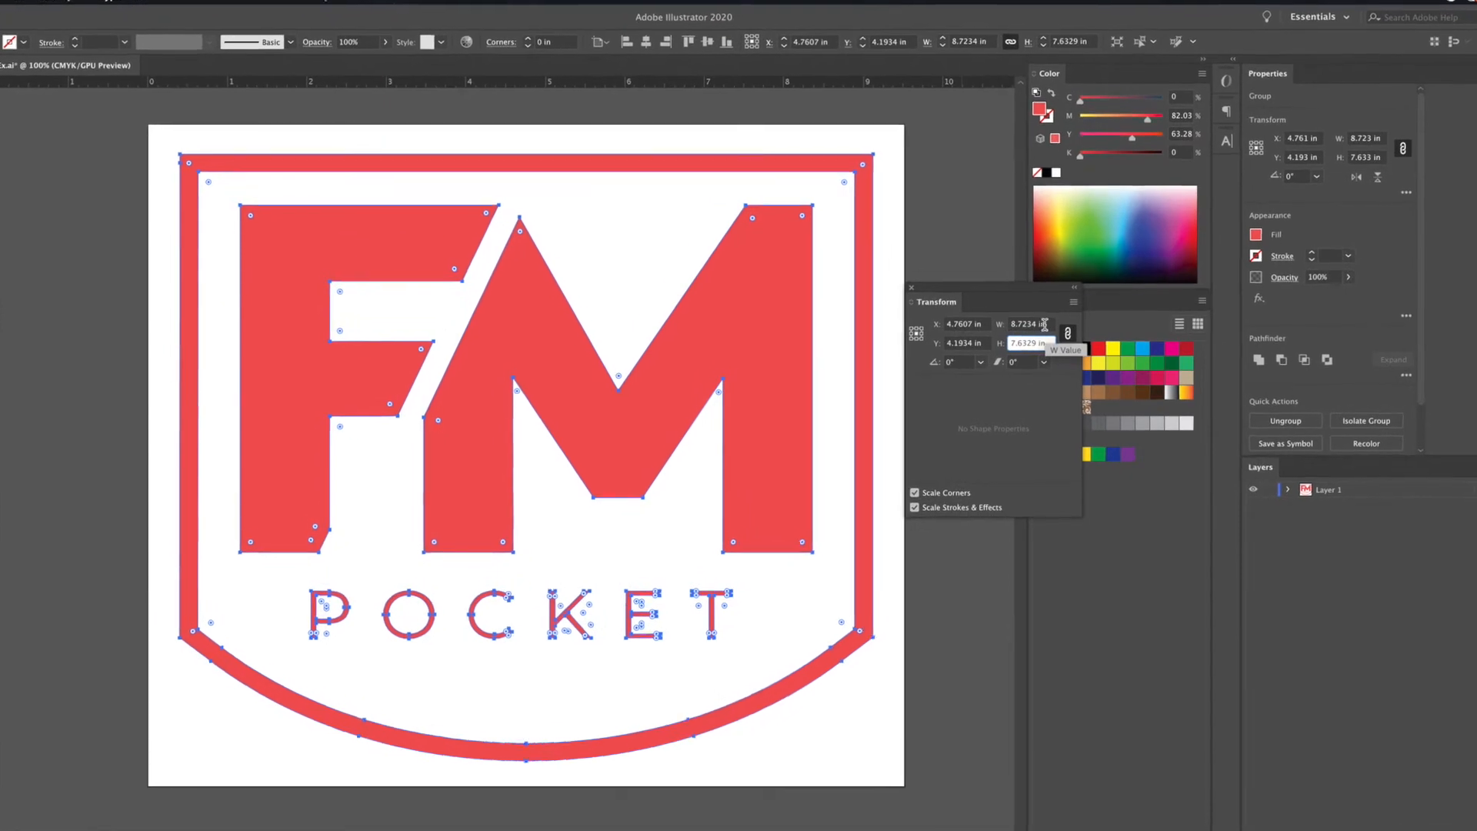
pyautogui.click(1049, 327)
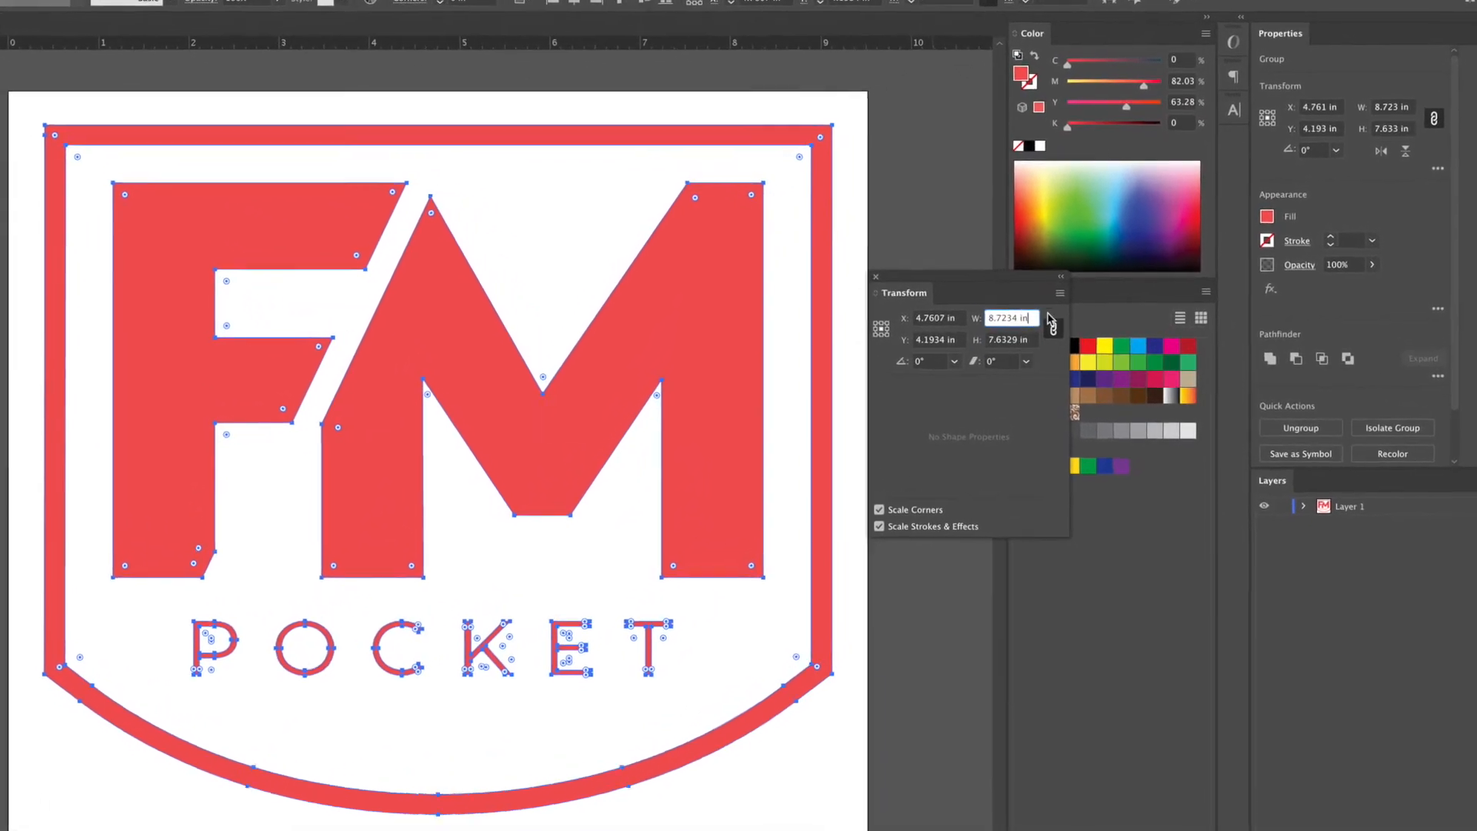
pyautogui.click(1069, 328)
pyautogui.click(1052, 327)
pyautogui.click(1022, 340)
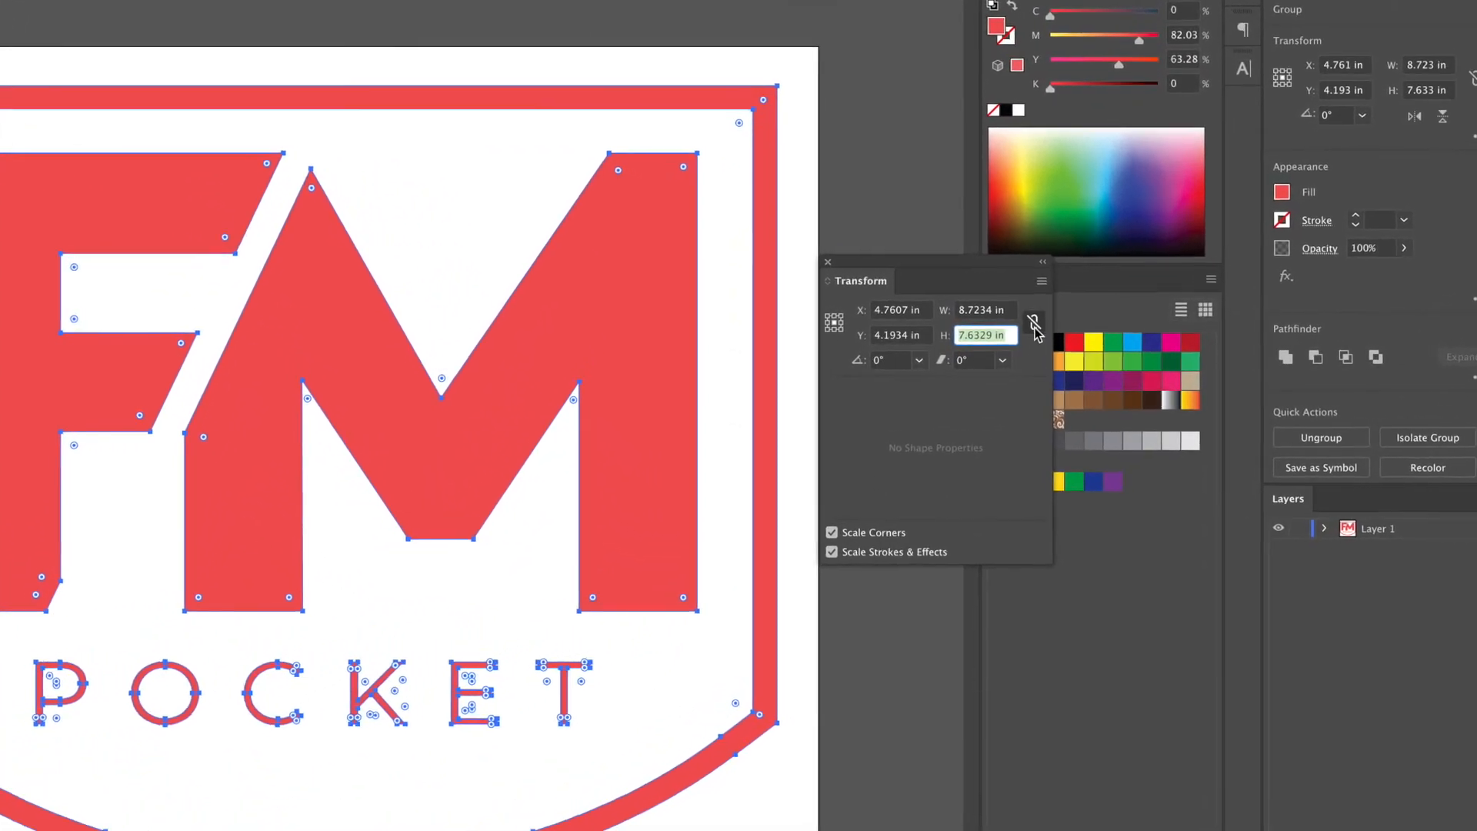
pyautogui.click(1029, 326)
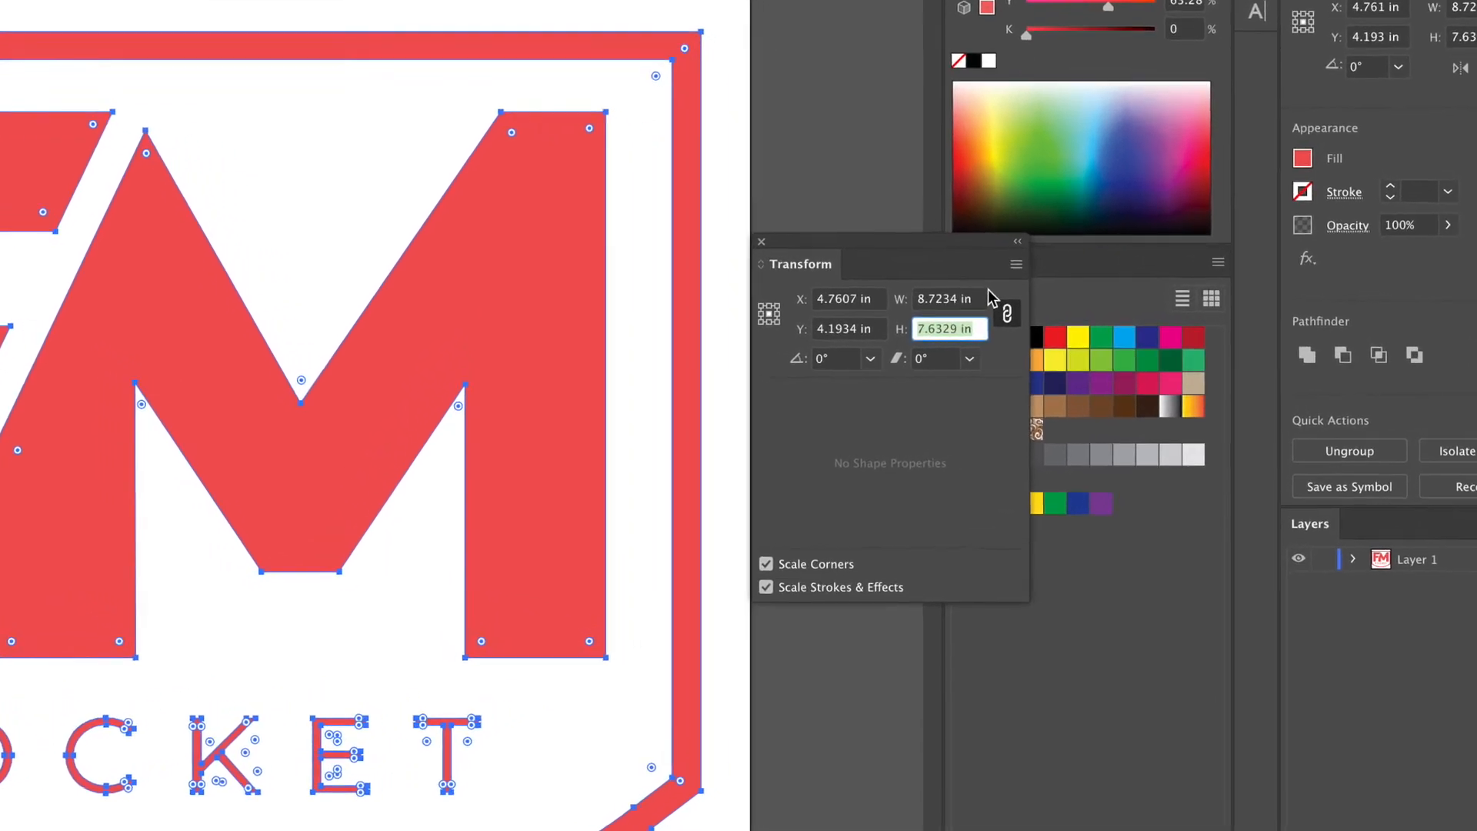
pyautogui.click(954, 296)
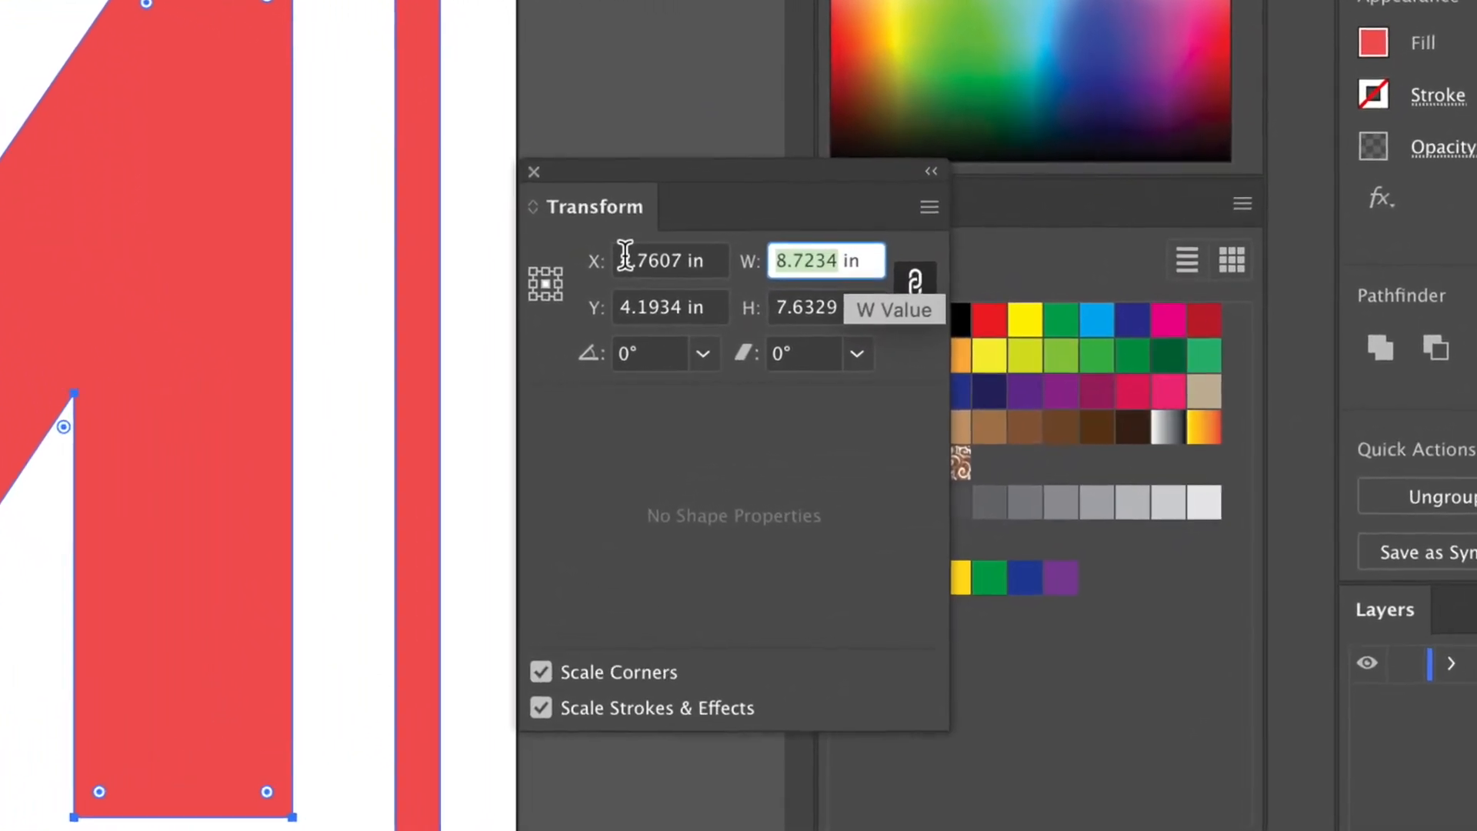
pyautogui.write('4')
pyautogui.press('Return')
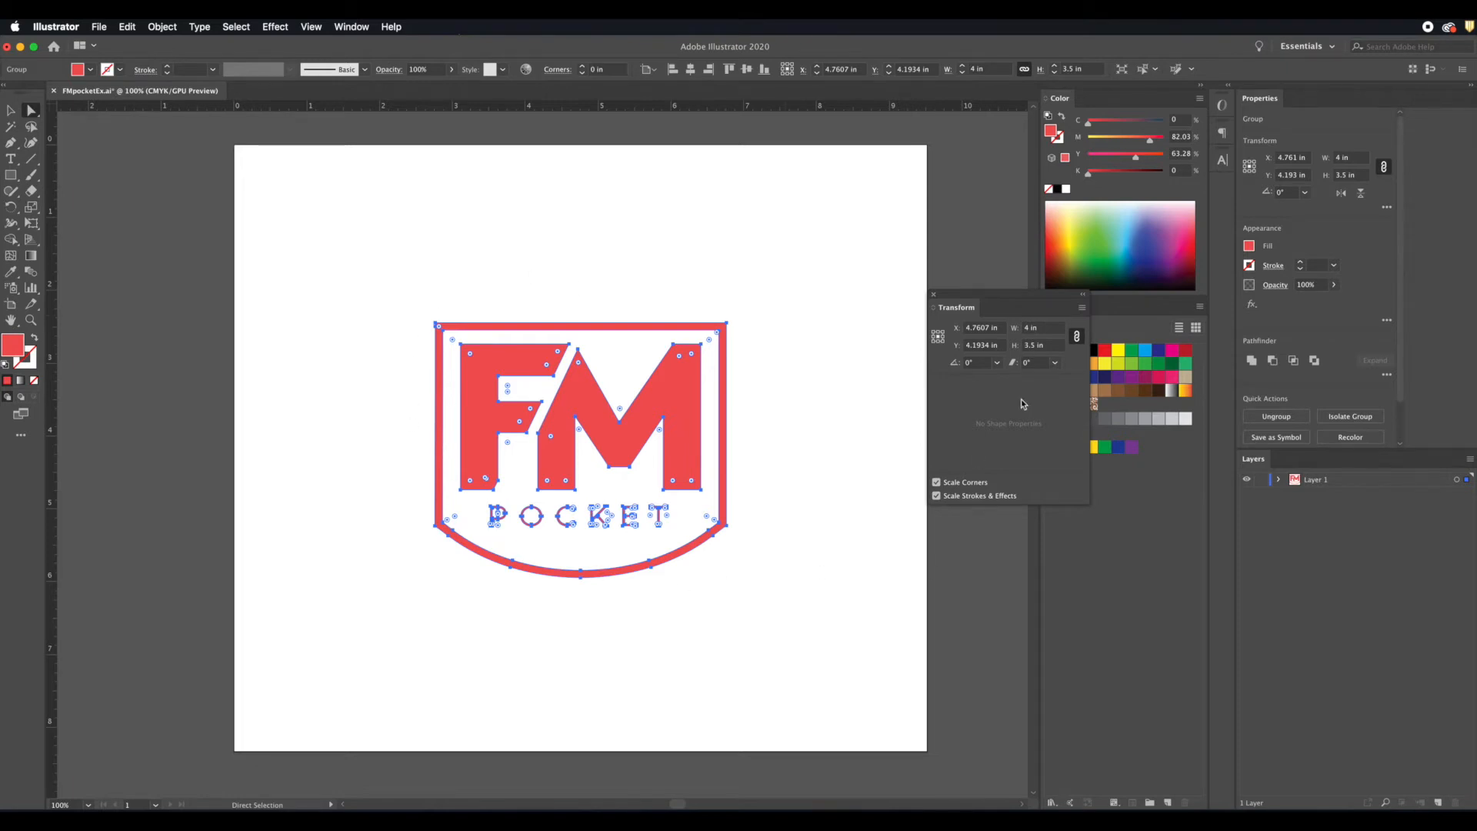
pyautogui.click(865, 364)
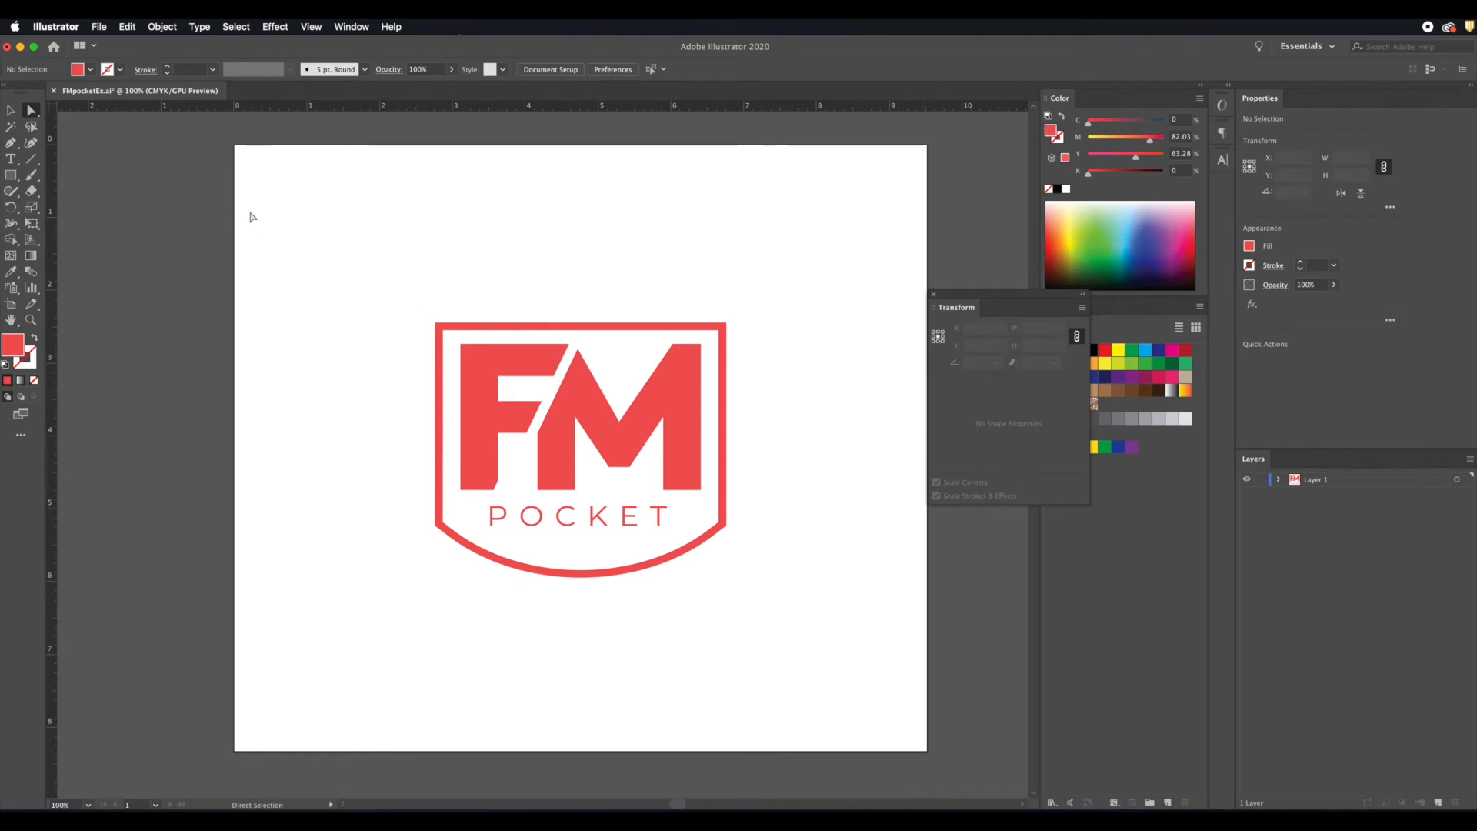
# Step: Reselect the logo, unlink its width and height proportions, set the height to 4 in, and clear the selection
pyautogui.moveTo(257, 181); pyautogui.dragTo(274, 208)
pyautogui.moveTo(550, 483); pyautogui.dragTo(824, 660)
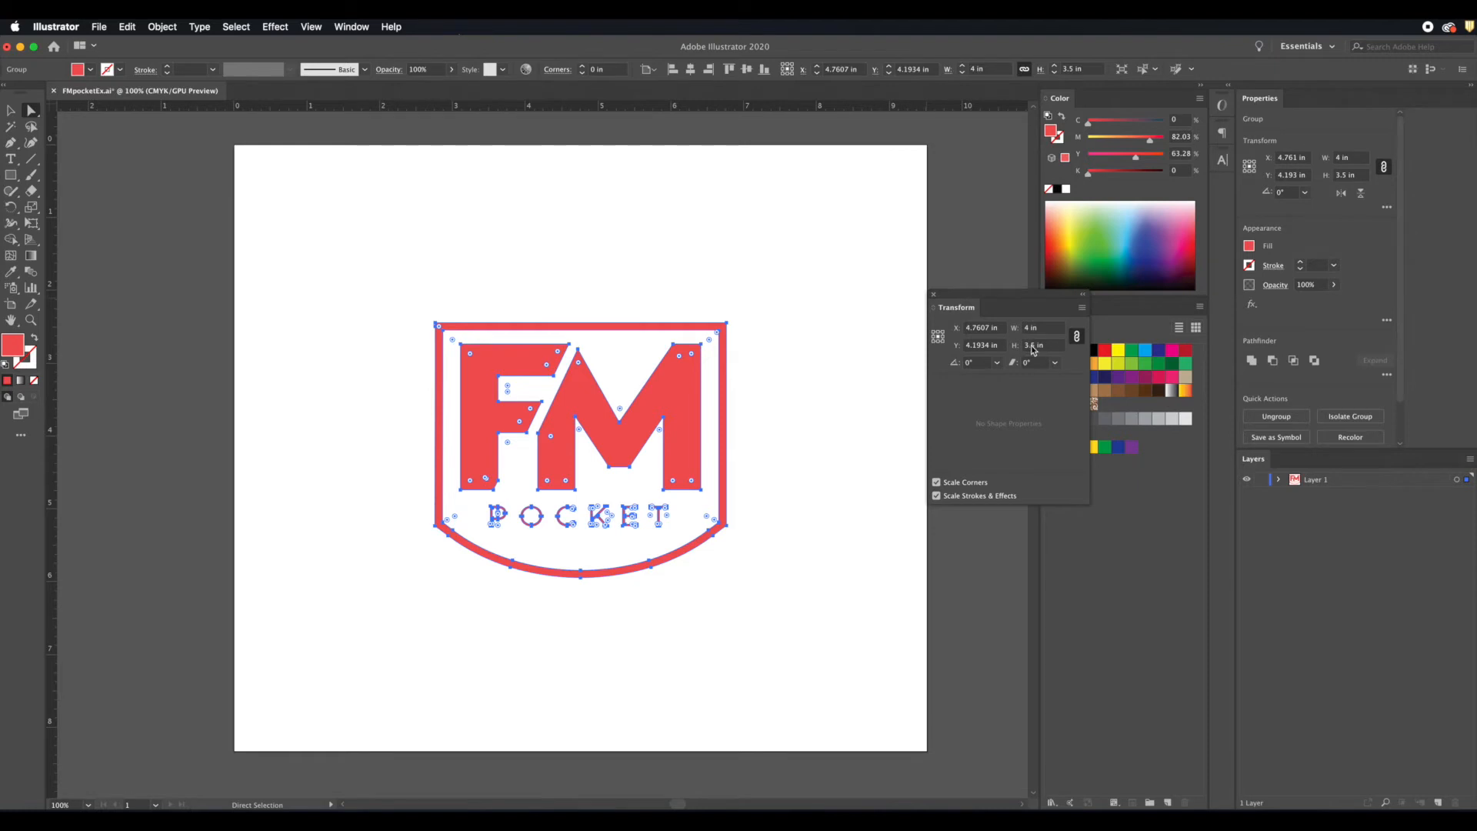
pyautogui.click(1077, 338)
pyautogui.click(1039, 345)
pyautogui.write('4')
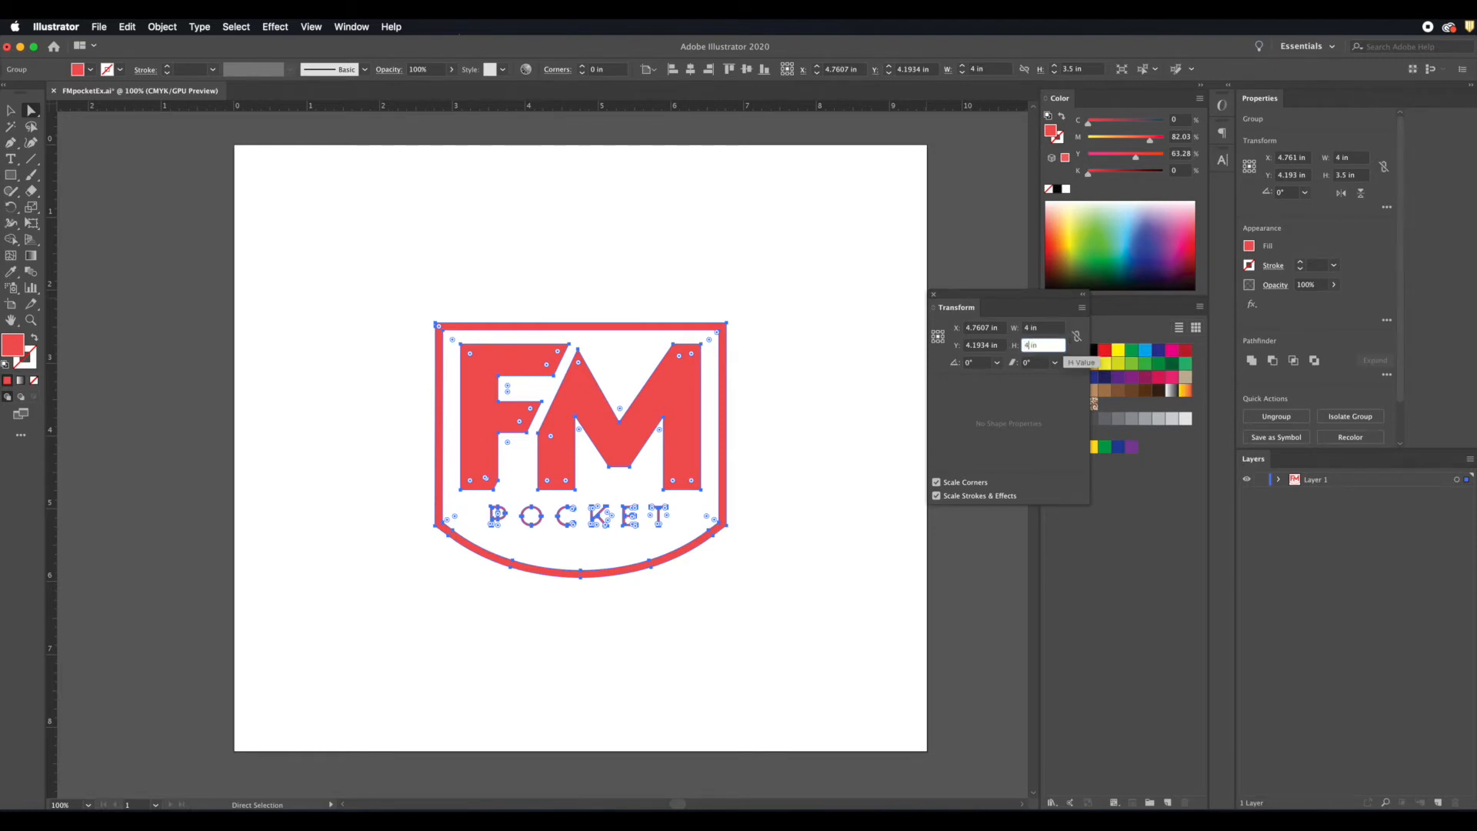
pyautogui.press('Return')
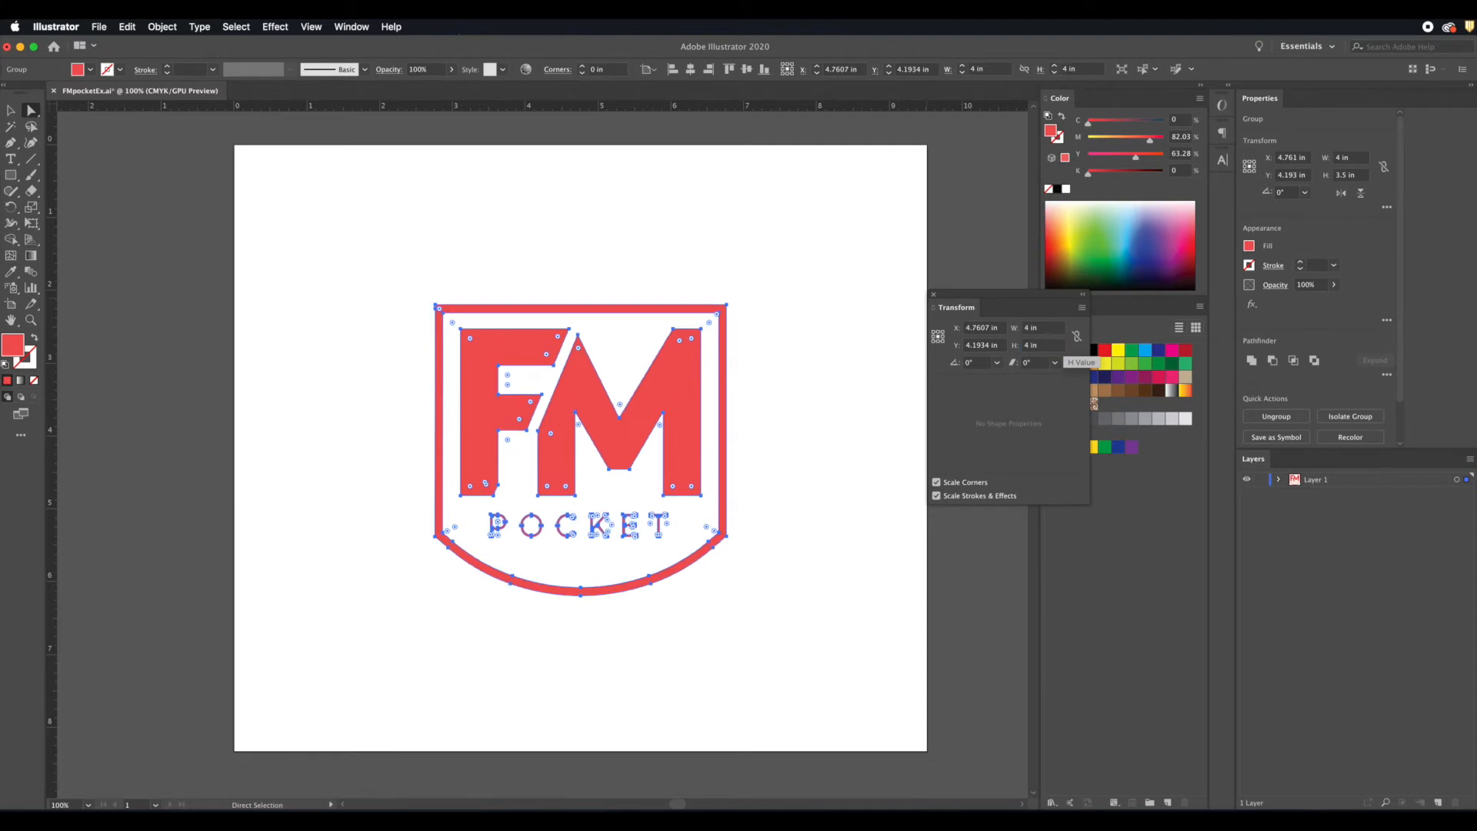
pyautogui.click(884, 352)
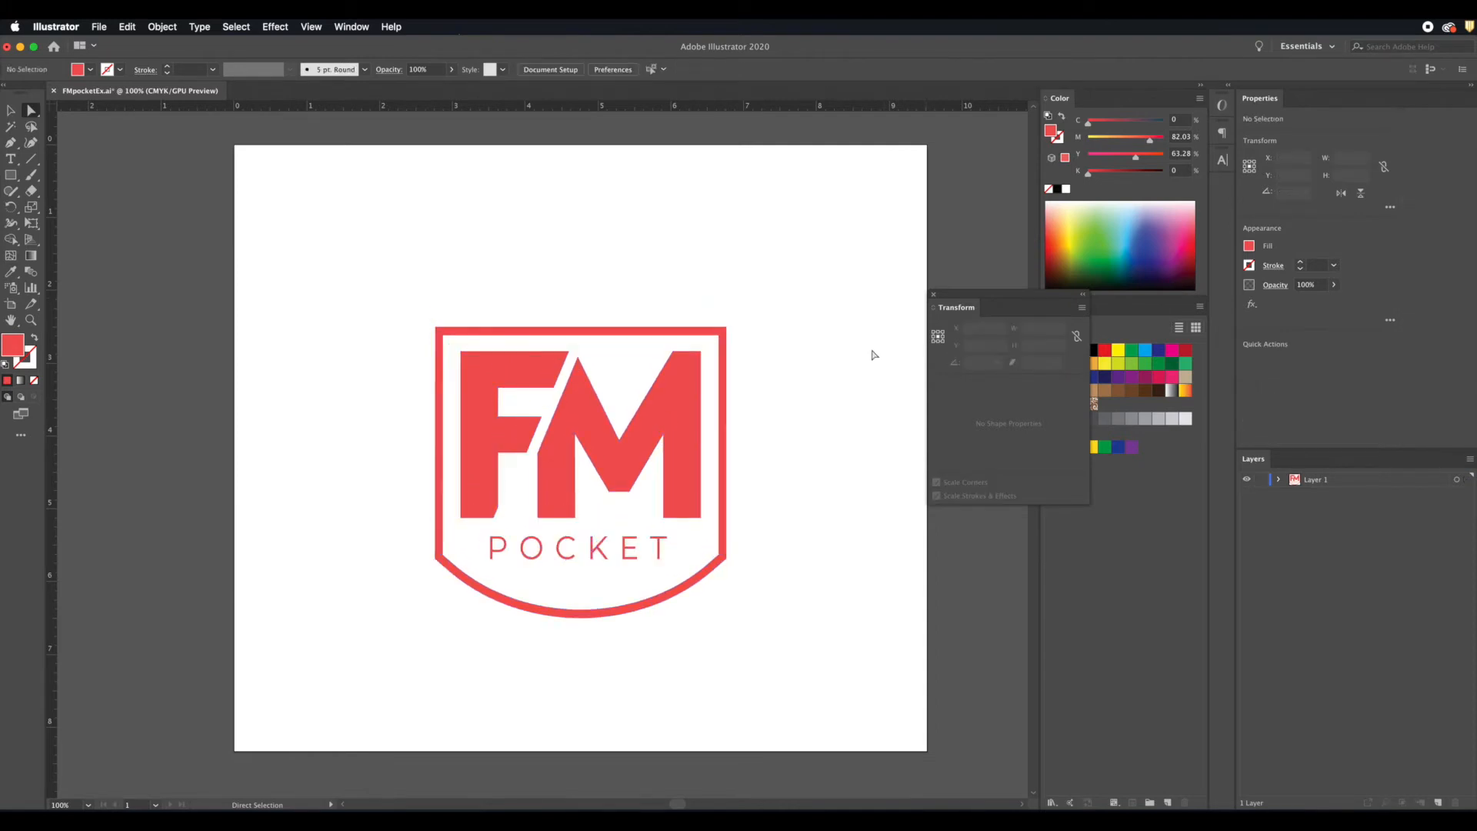
# Step: Reselect the whole logo and undo its last two moves
pyautogui.moveTo(302, 253); pyautogui.dragTo(877, 730)
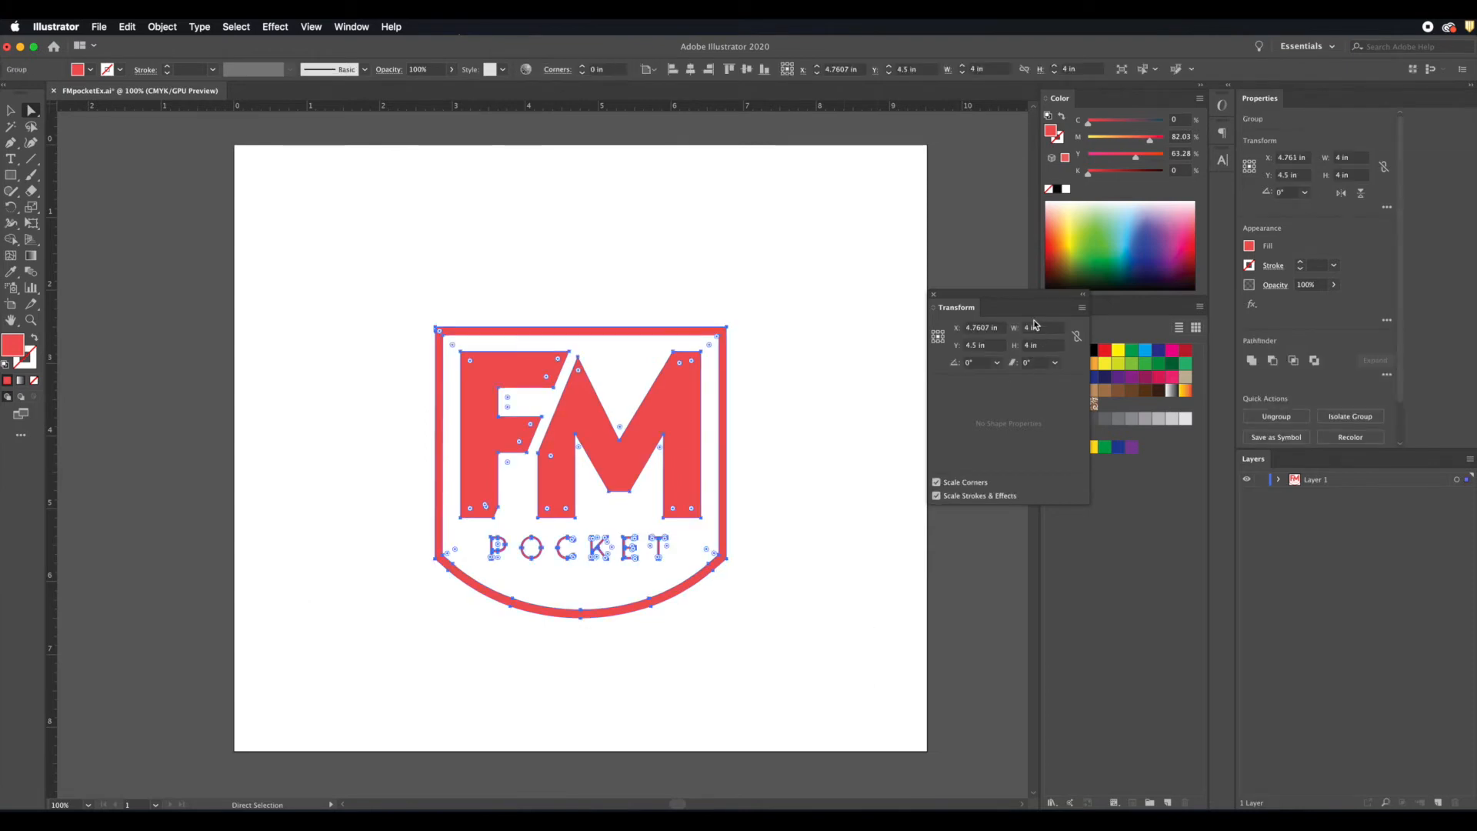
pyautogui.click(127, 26)
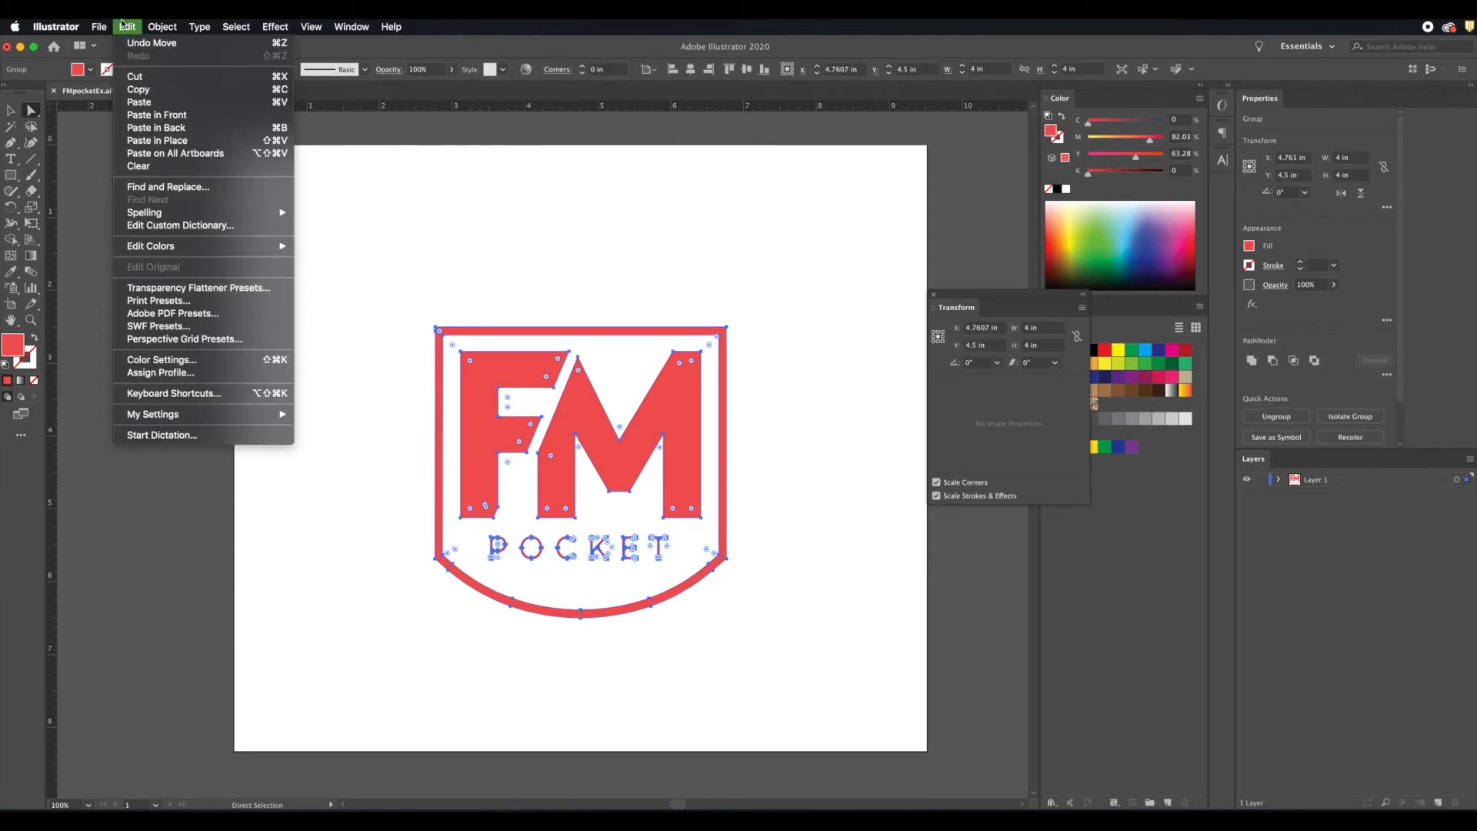
pyautogui.click(146, 43)
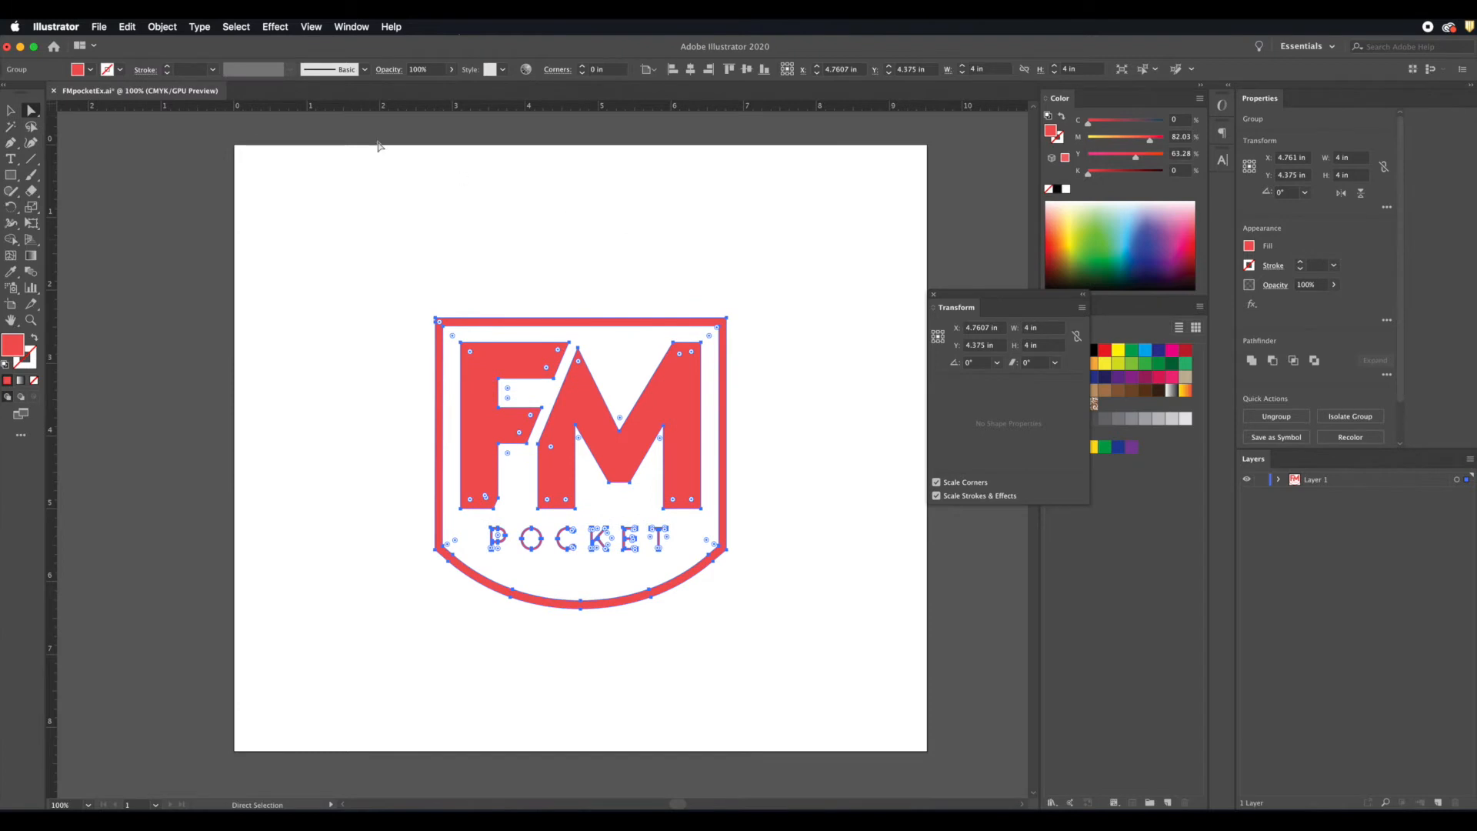
pyautogui.click(127, 26)
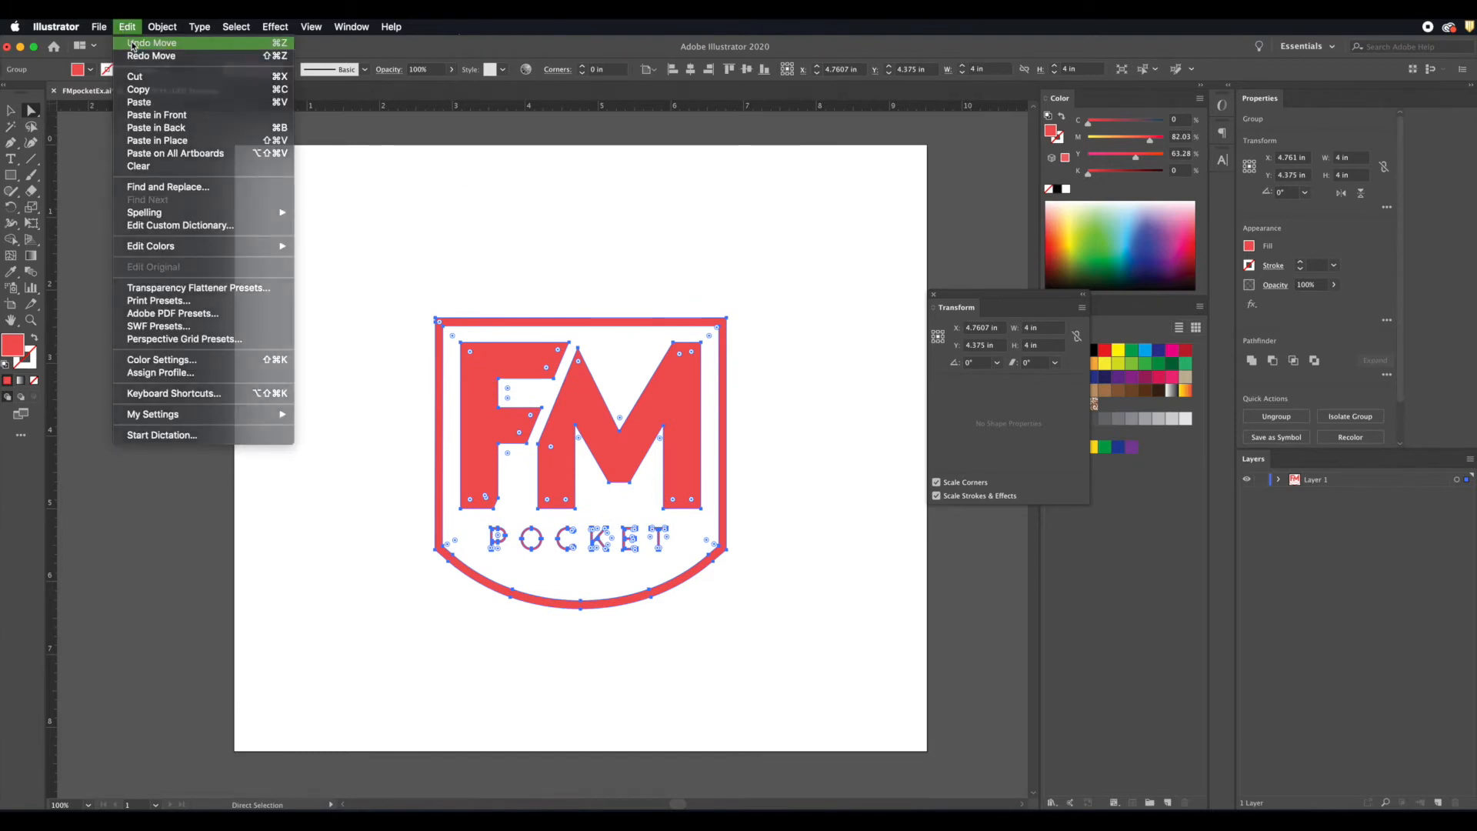
pyautogui.click(133, 45)
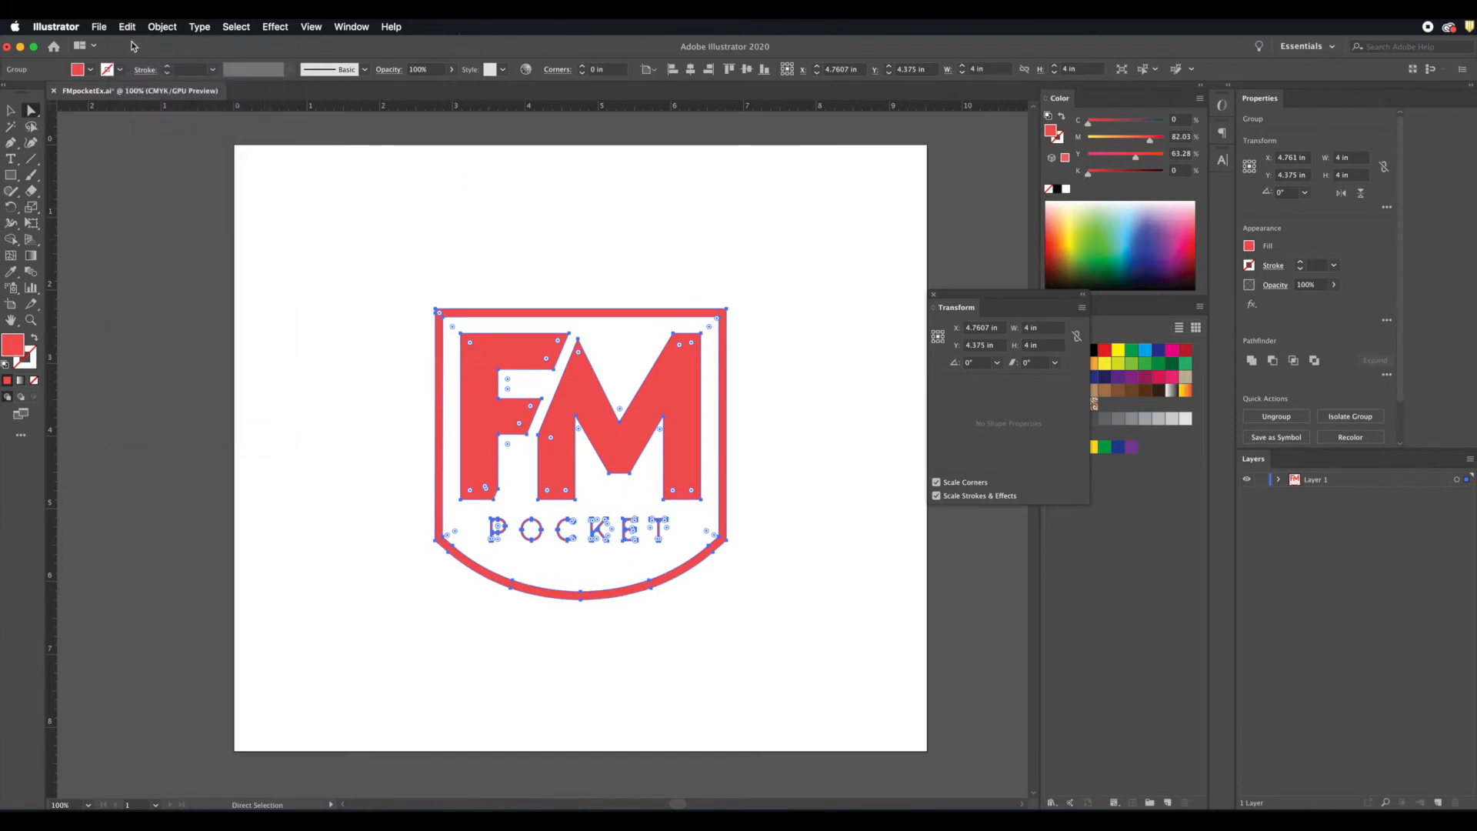
# Step: Set the logo's height to 3.5 in and clear the selection
pyautogui.click(1030, 344)
pyautogui.write('3.5')
pyautogui.press('Return')
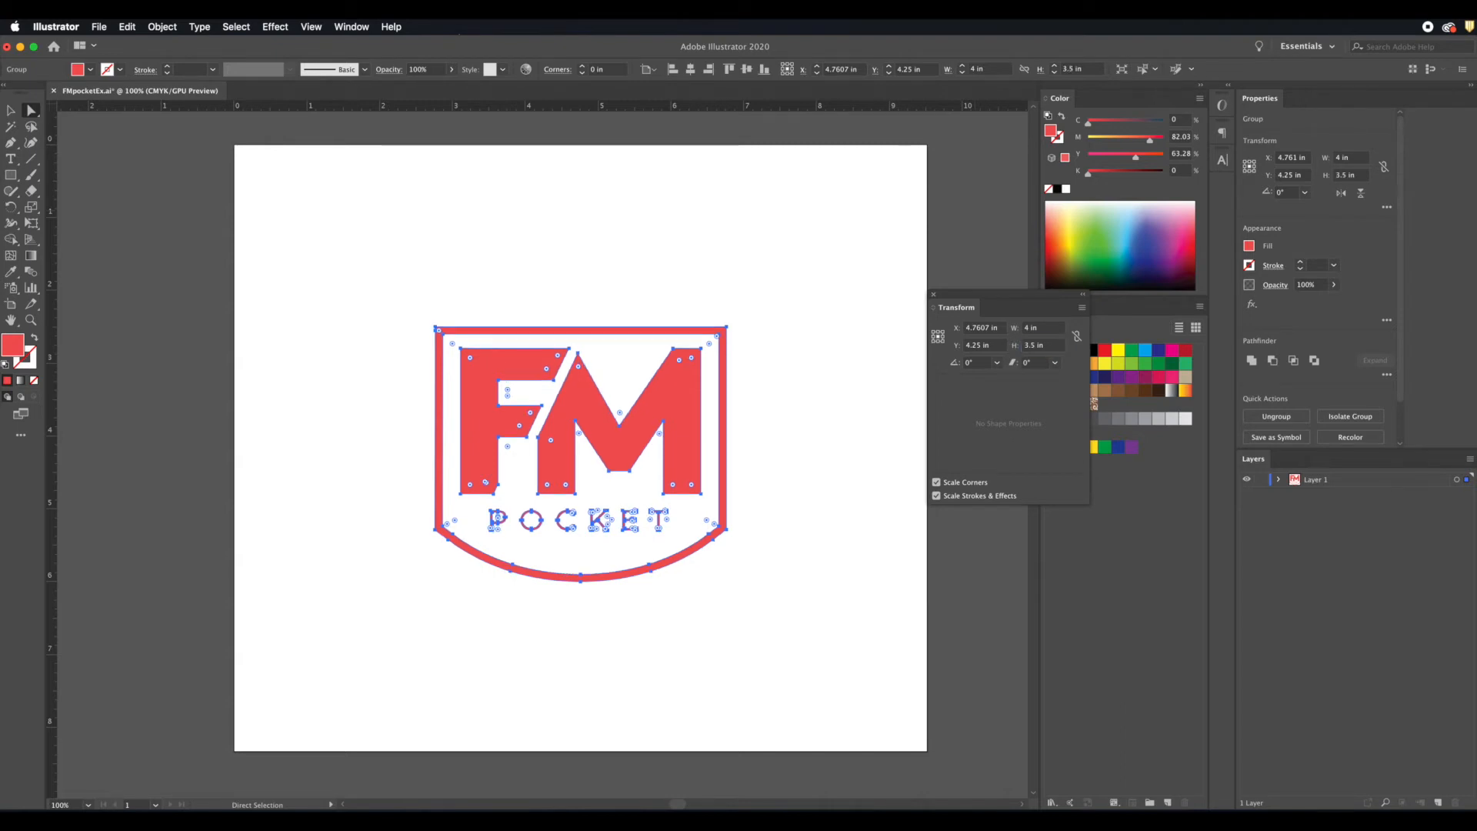
pyautogui.click(775, 305)
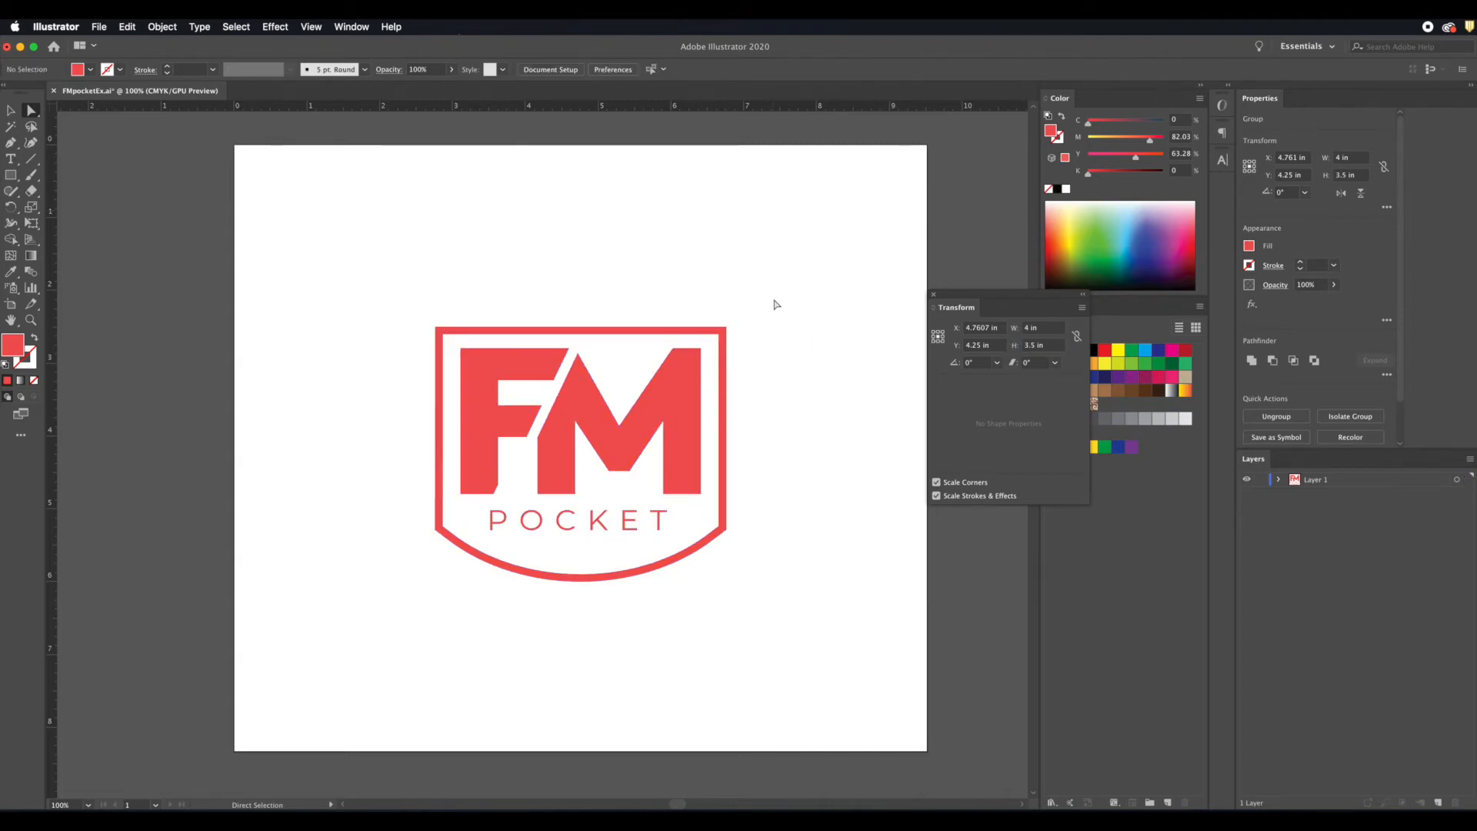